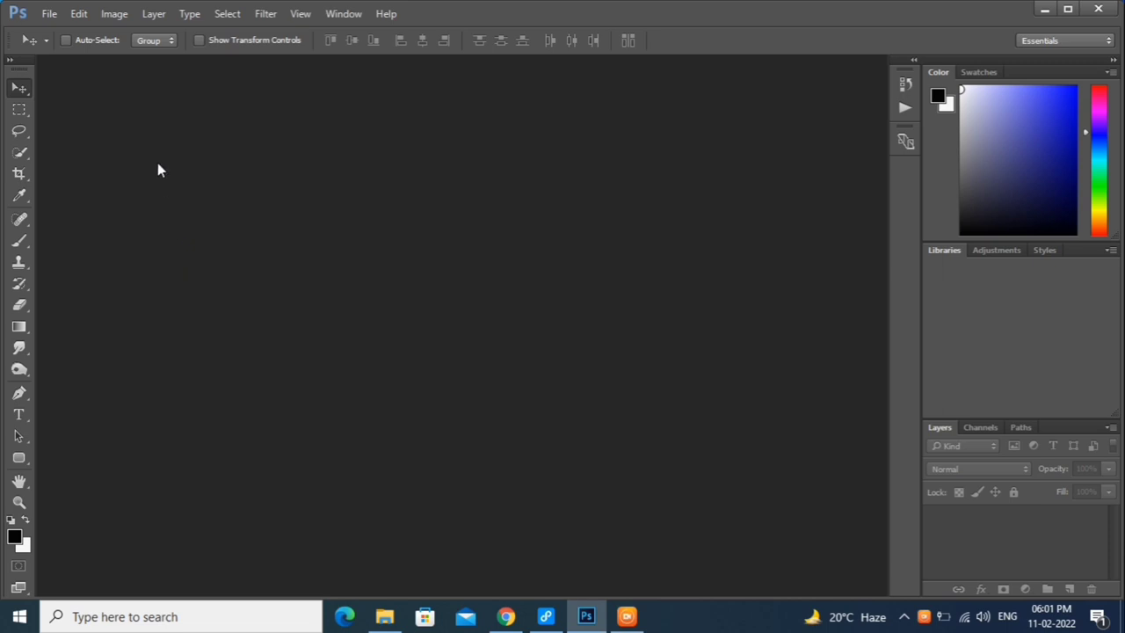
Open US_Tiger_BigCatsPublicSafetyAct.jpg from Downloads through Camera Raw as a new document.
left_click(46, 15)
left_click(70, 47)
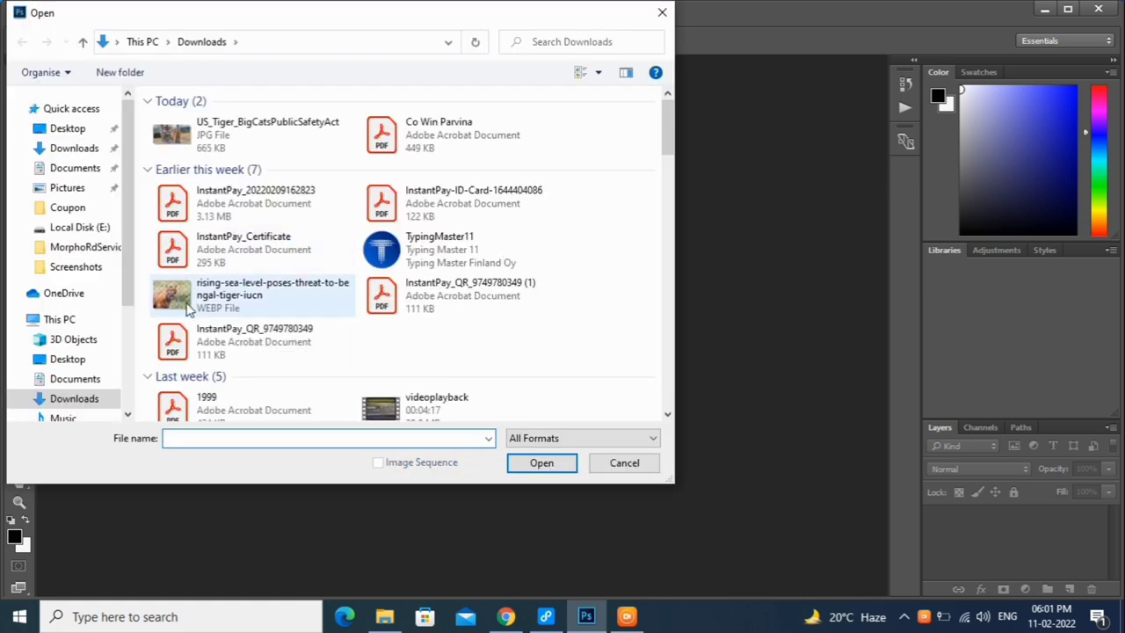
left_click(254, 132)
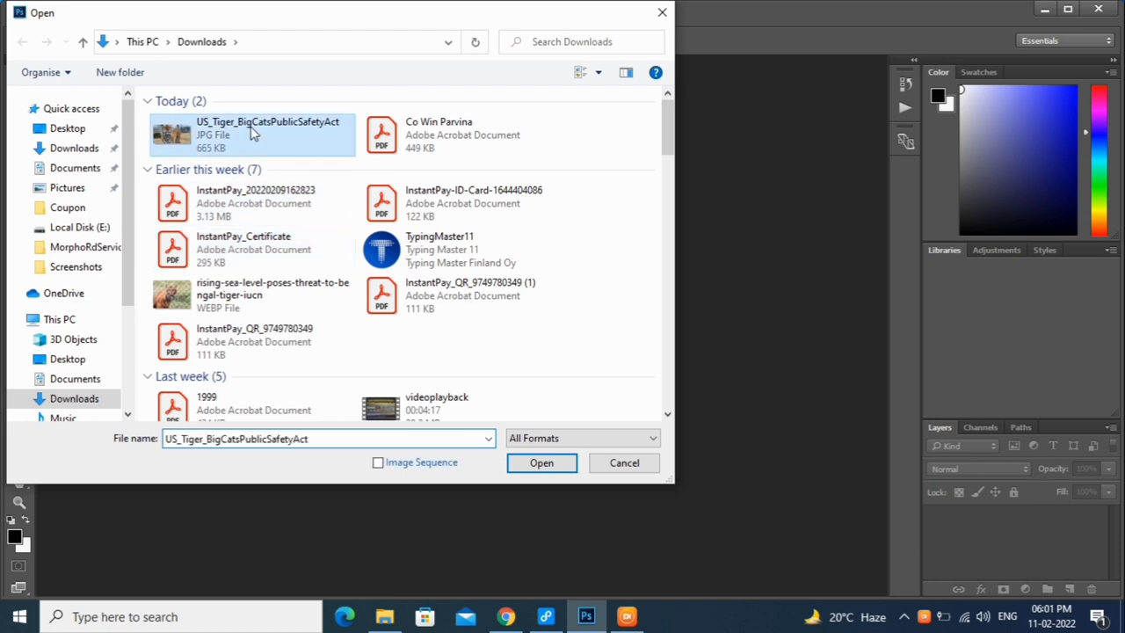
left_click(542, 463)
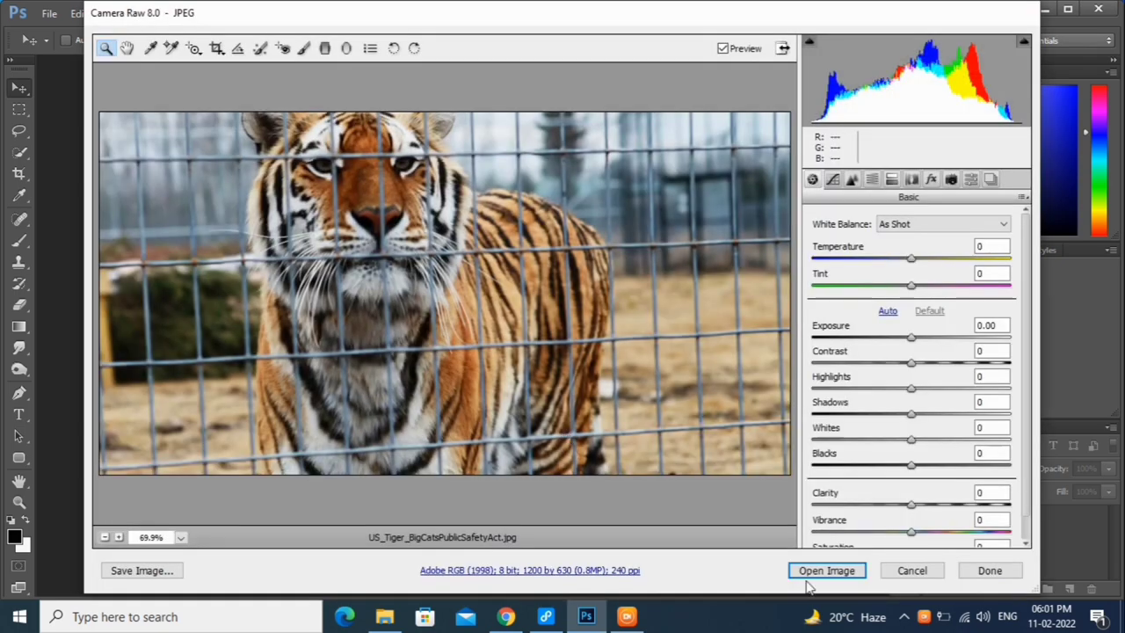
left_click(831, 575)
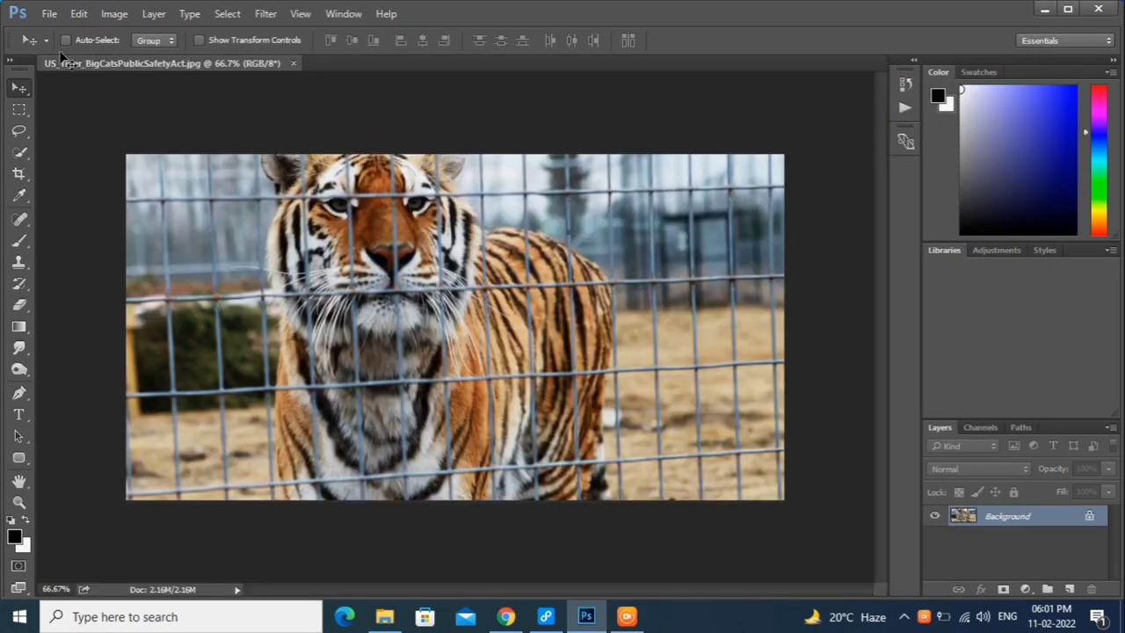
Add an empty layer above Background and rename it 'New layer'.
left_click(1071, 591)
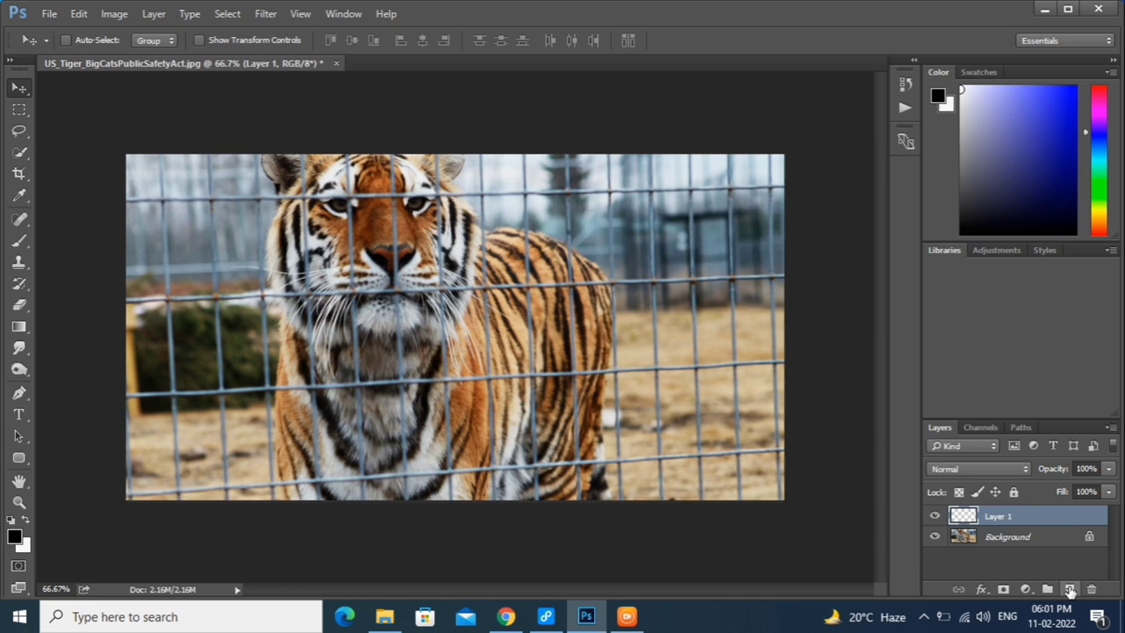
right_click(1007, 518)
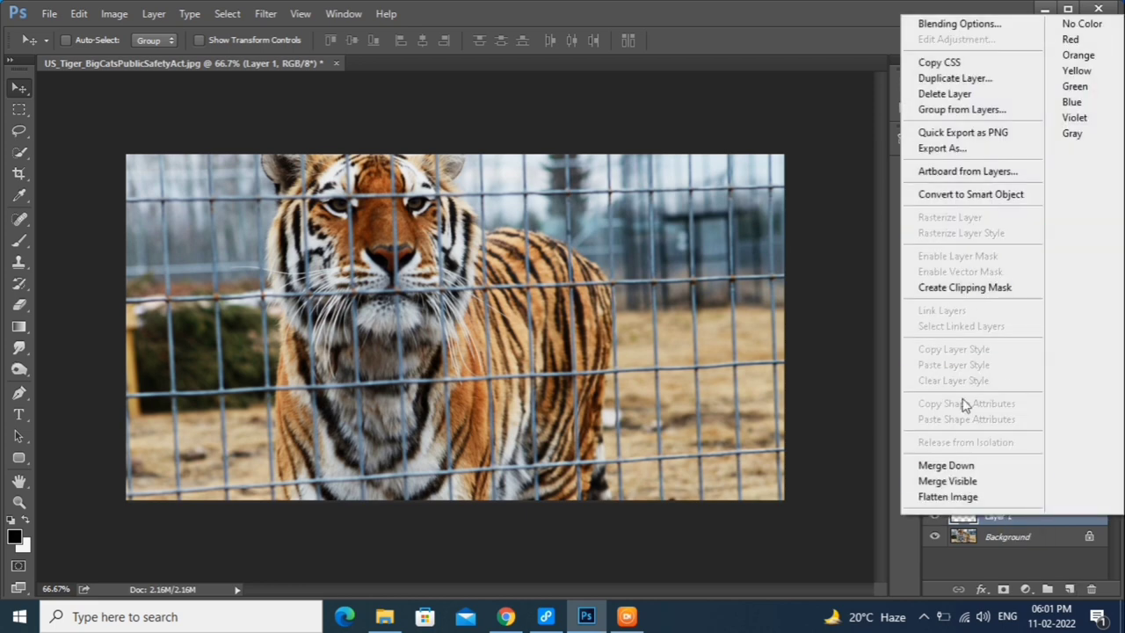
left_click(863, 328)
double_click(1000, 517)
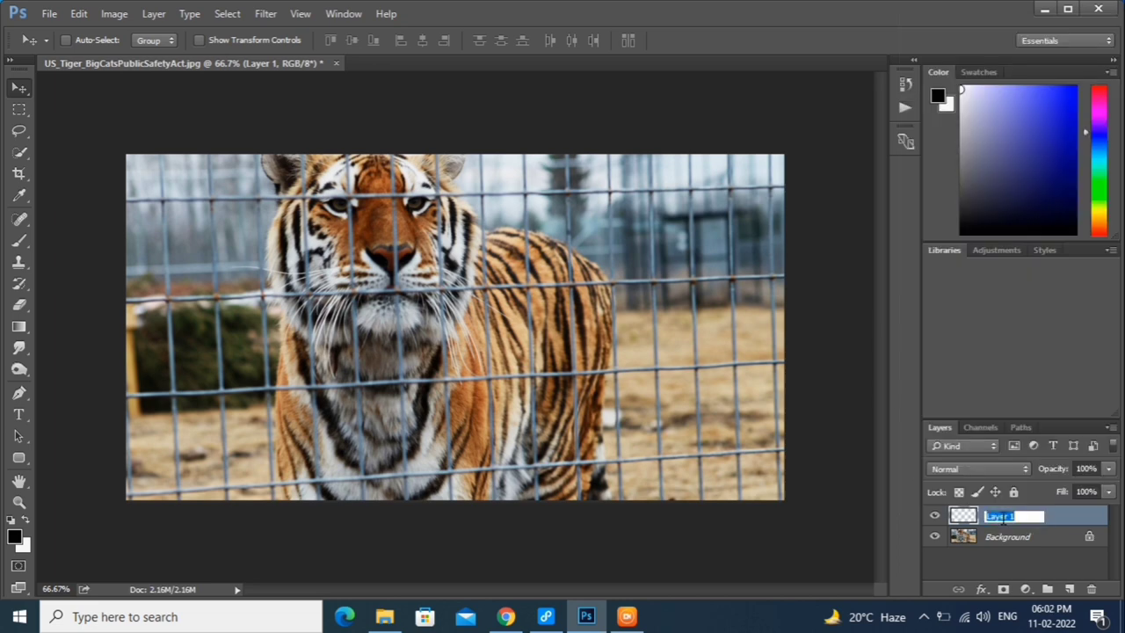
type("N")
type("ew la")
type("yer")
key("Return")
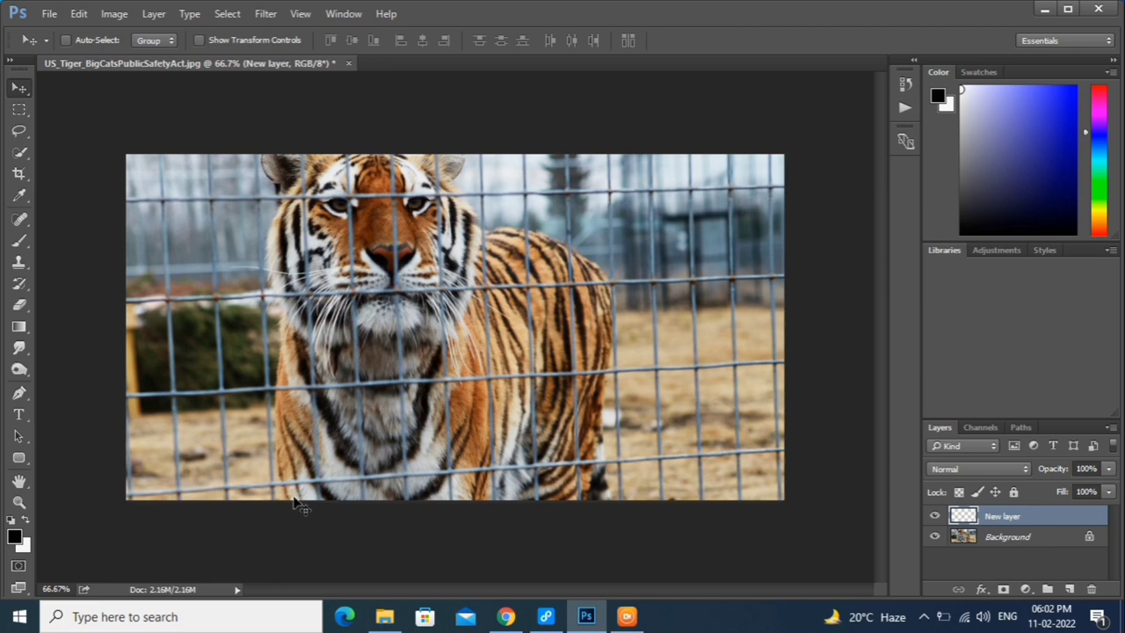
Choose the regular Brush Tool and set it to 13 px at 100% hardness.
left_click(20, 246)
right_click(20, 246)
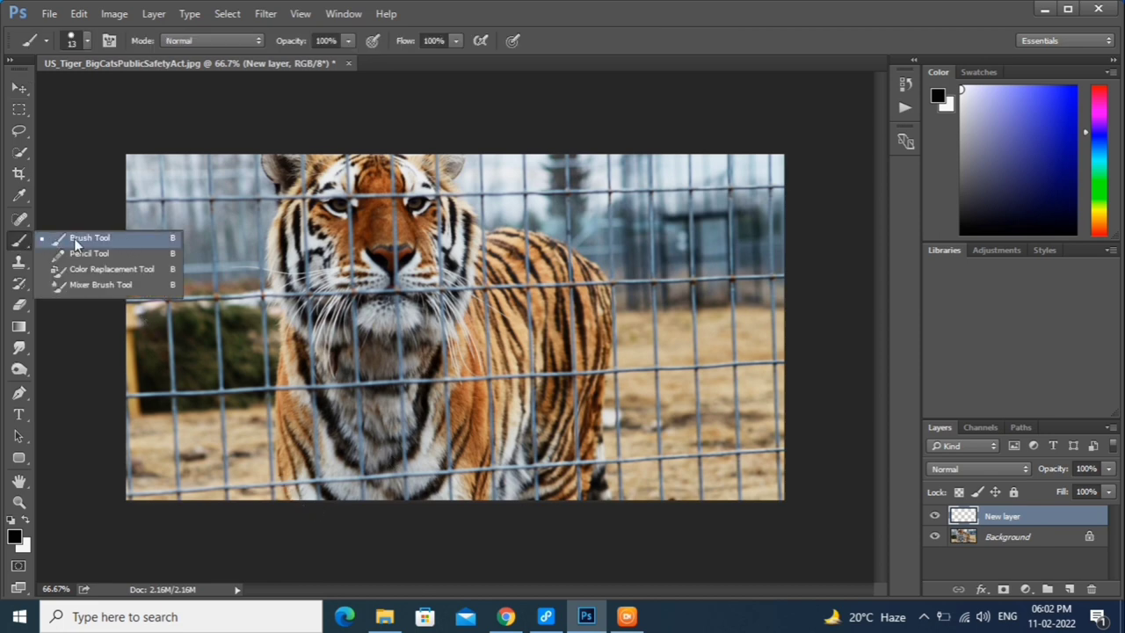
left_click(89, 237)
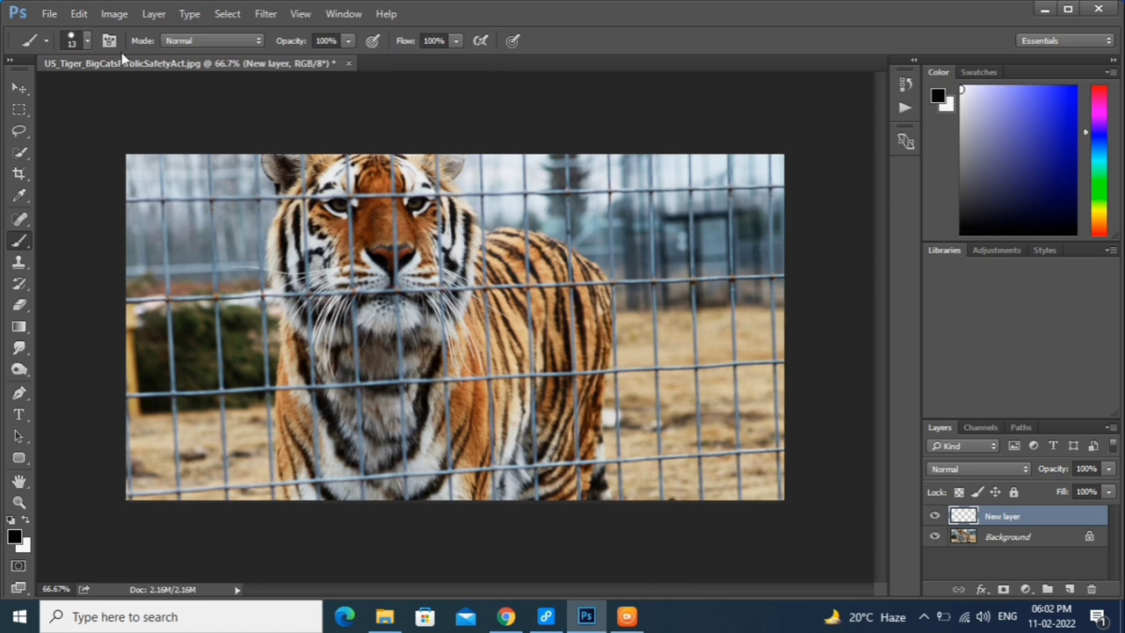
left_click(87, 40)
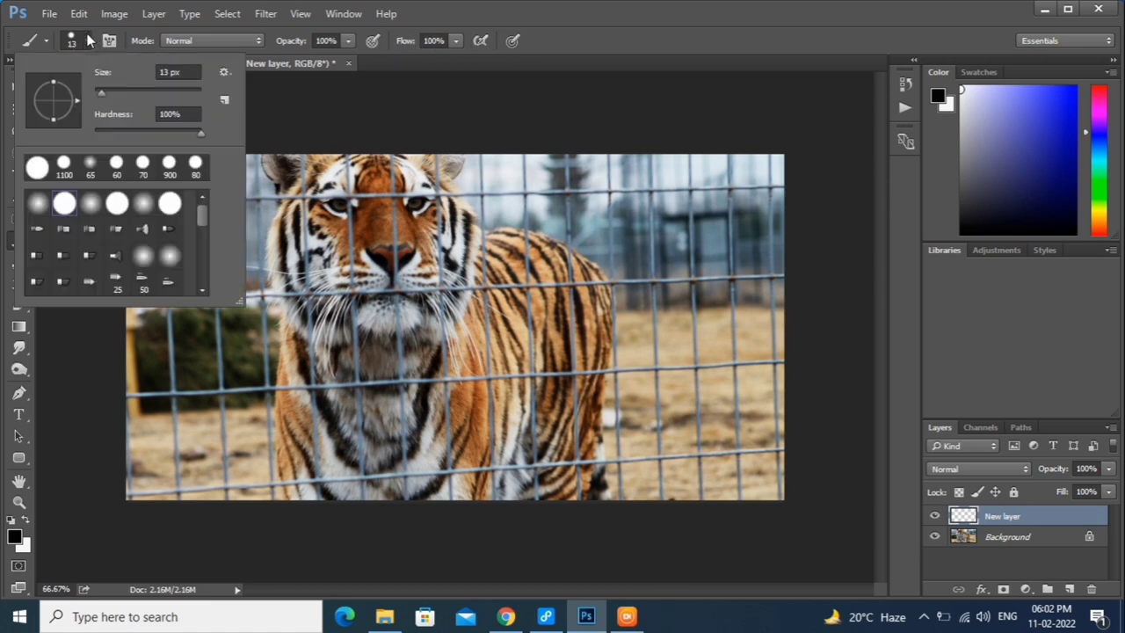
left_click(101, 92)
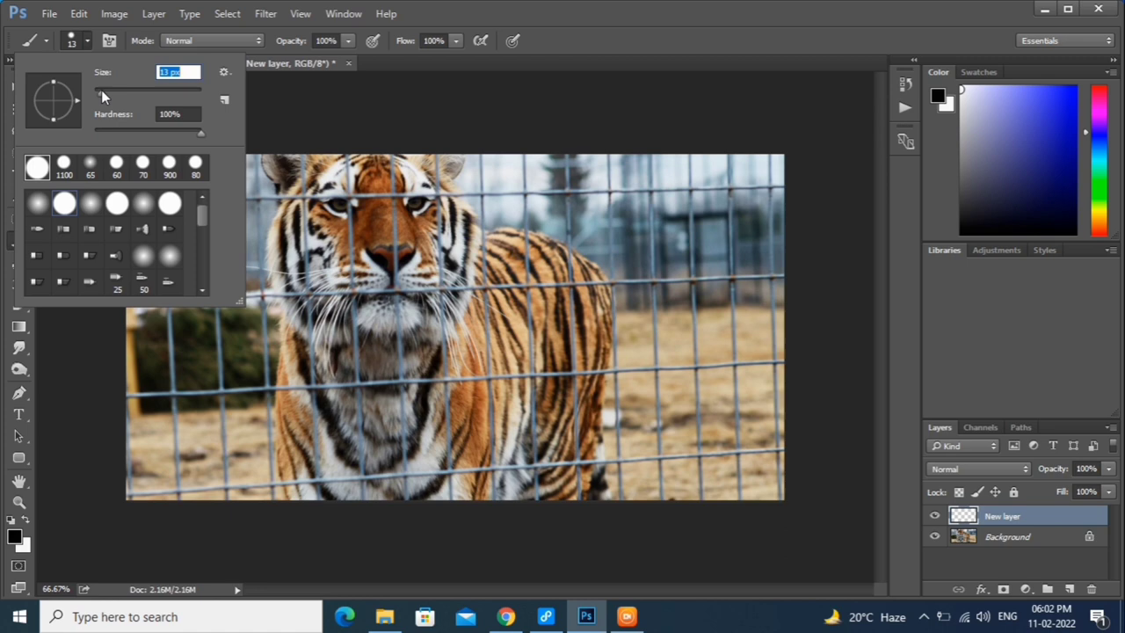
left_click(268, 91)
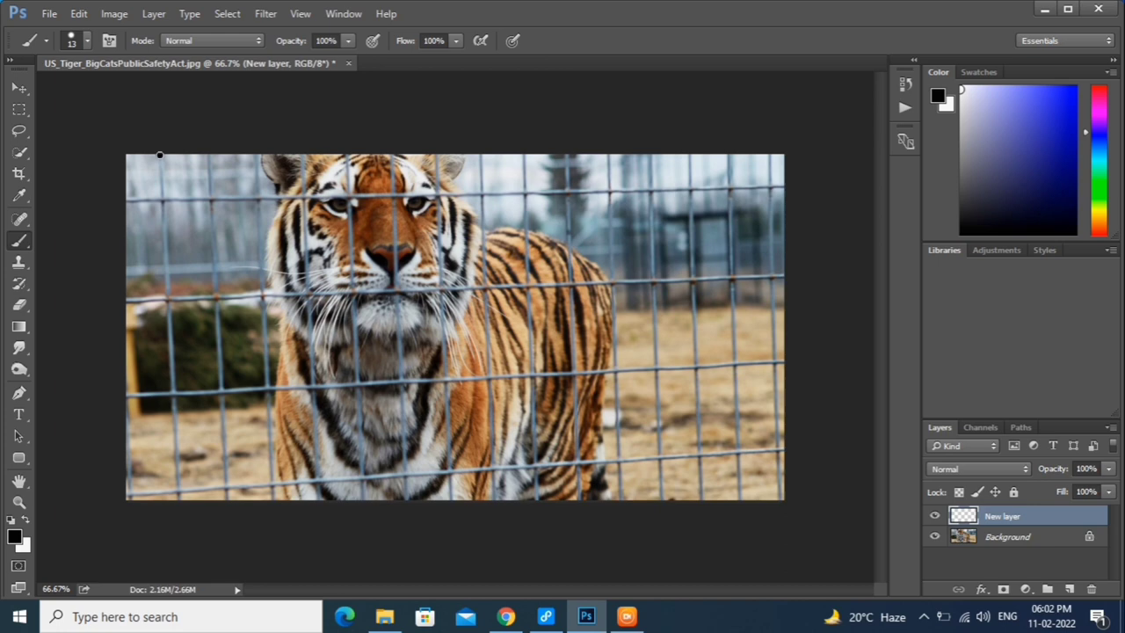
Paint straight black lines down the two leftmost cage bars, top edge to bottom.
left_click(162, 200, "shift")
left_click(165, 243, "shift")
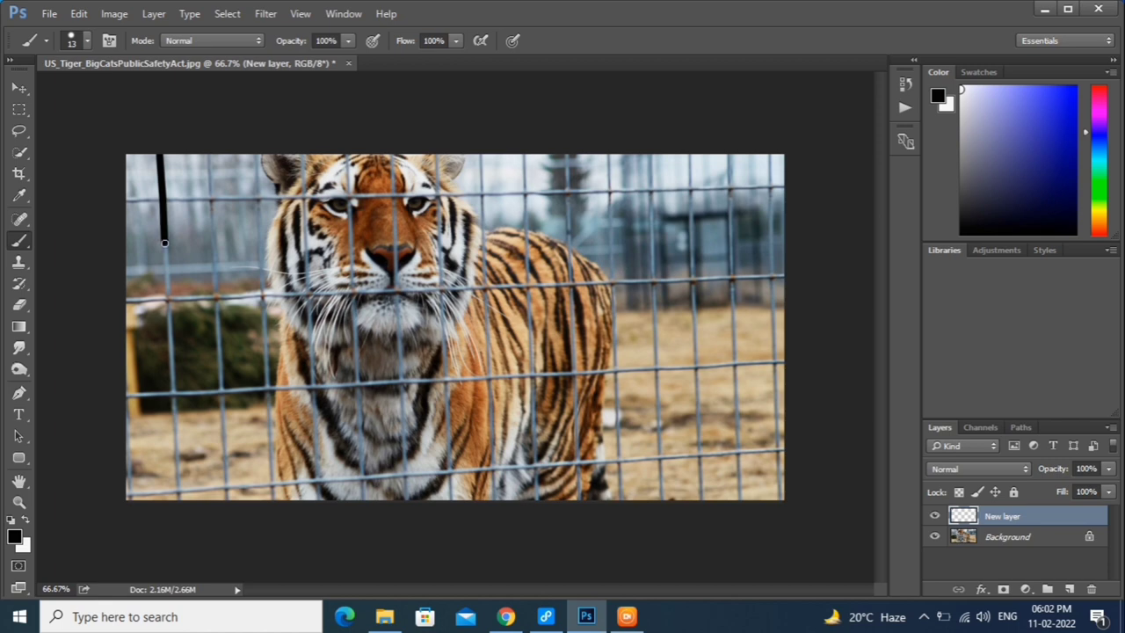
left_click(168, 300, "shift")
left_click(174, 393, "shift")
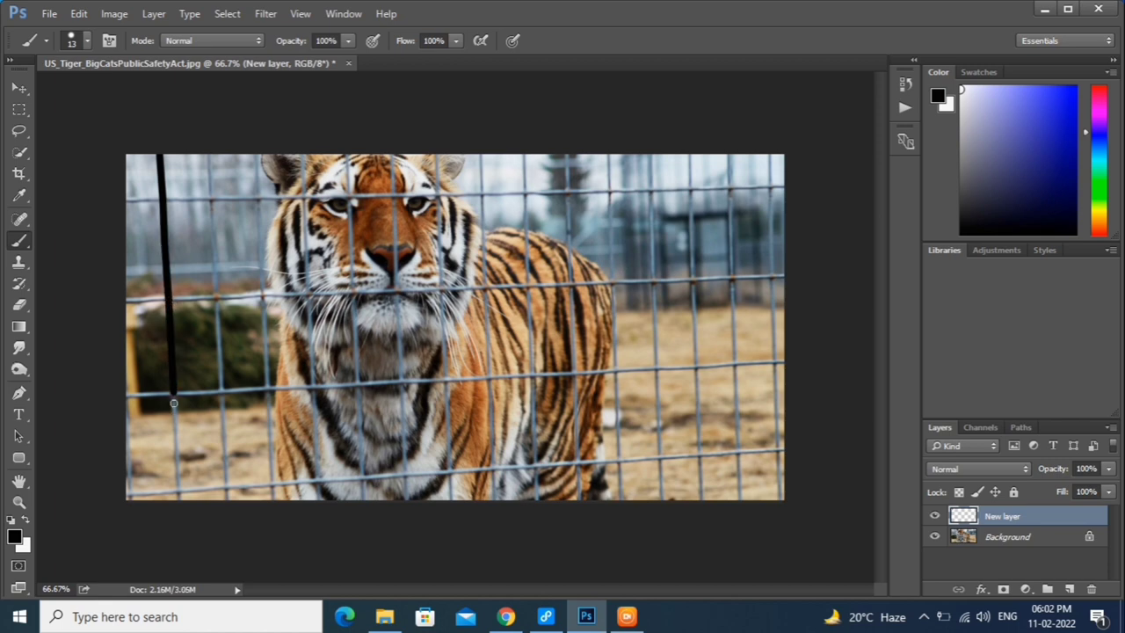
left_click(178, 491, "shift")
left_click(180, 501, "shift")
left_click(209, 198, "shift")
left_click(217, 294, "shift")
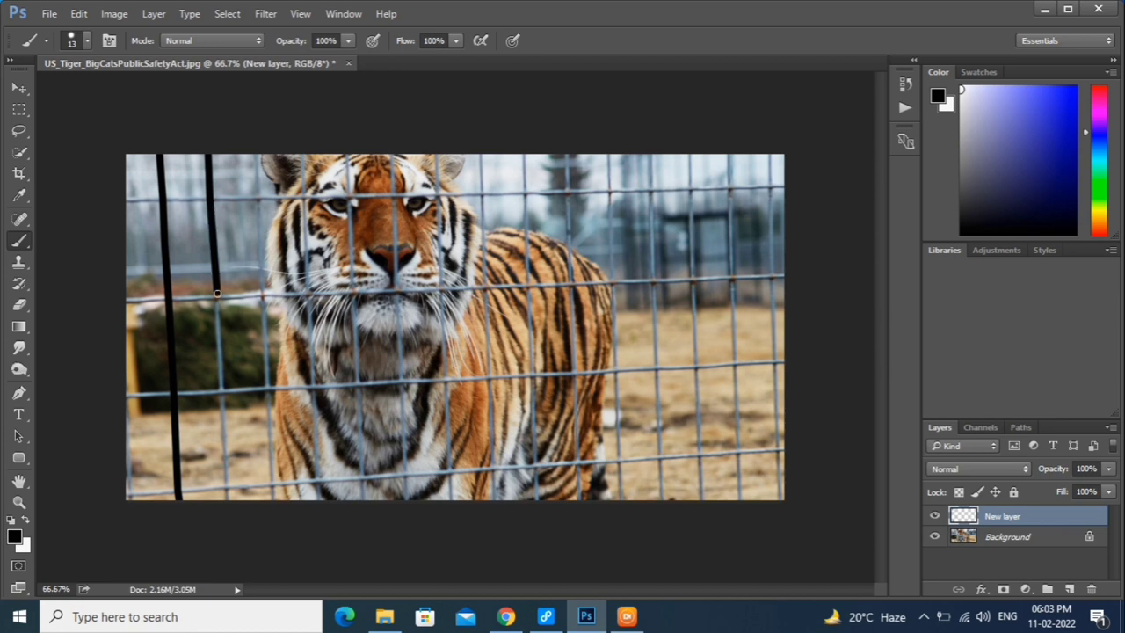
left_click(221, 394, "shift")
left_click(226, 487, "shift")
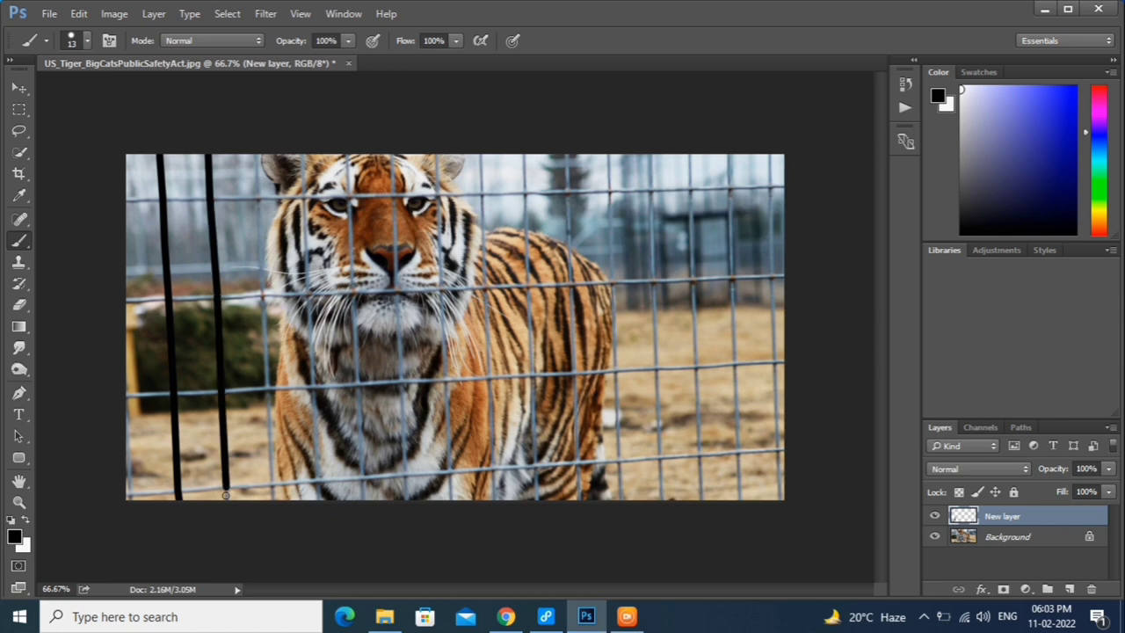
left_click(226, 497, "shift")
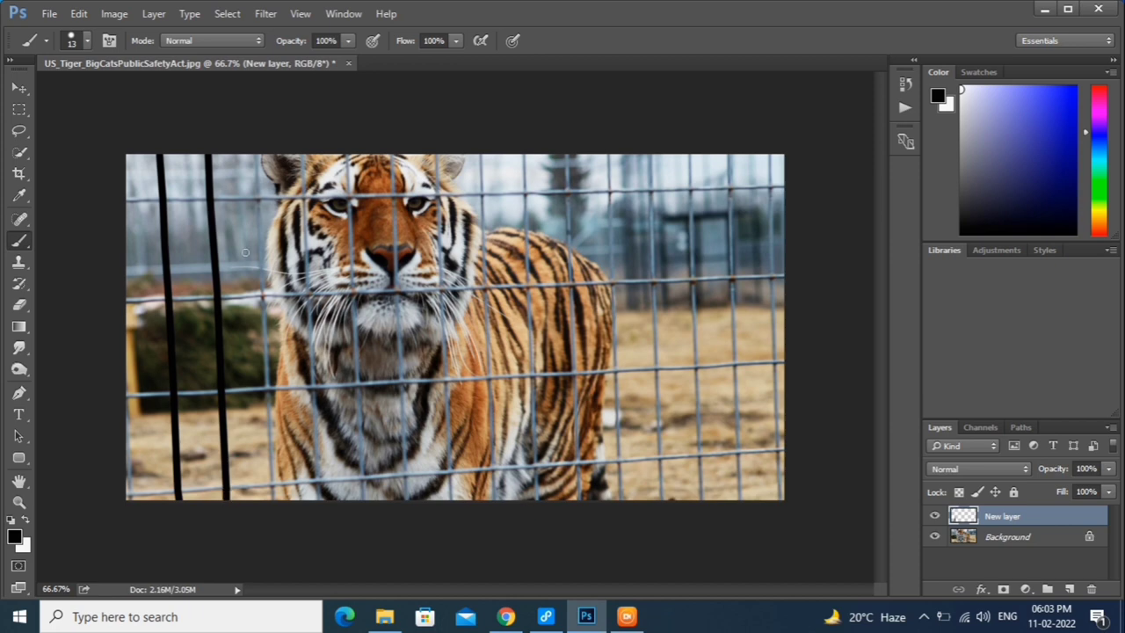
Cover the third and fourth vertical bars with black lines down to the bottom edge.
left_click(255, 155)
left_click(260, 198, "shift")
left_click(263, 296, "shift")
left_click(265, 389, "shift")
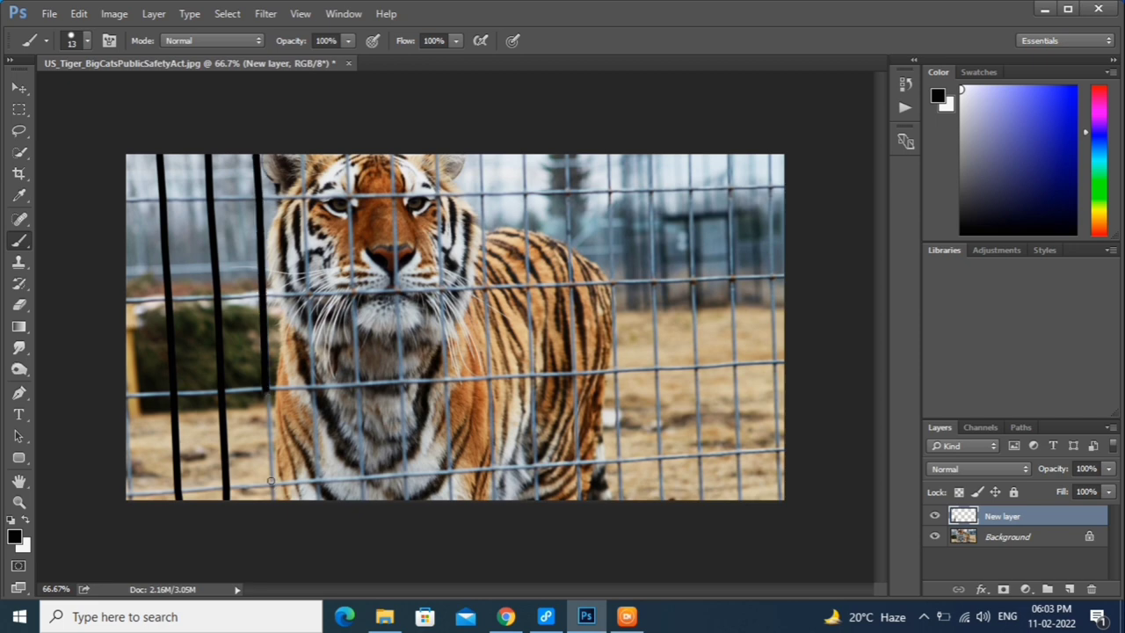
left_click(274, 483, "shift")
left_click(271, 499, "shift")
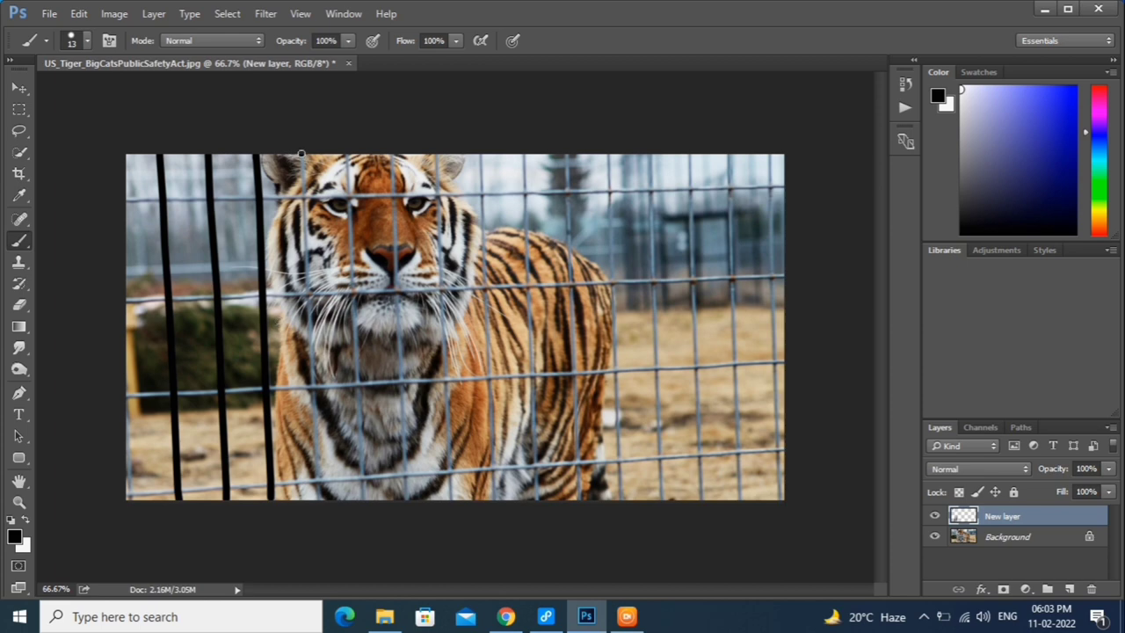
left_click(308, 293, "shift")
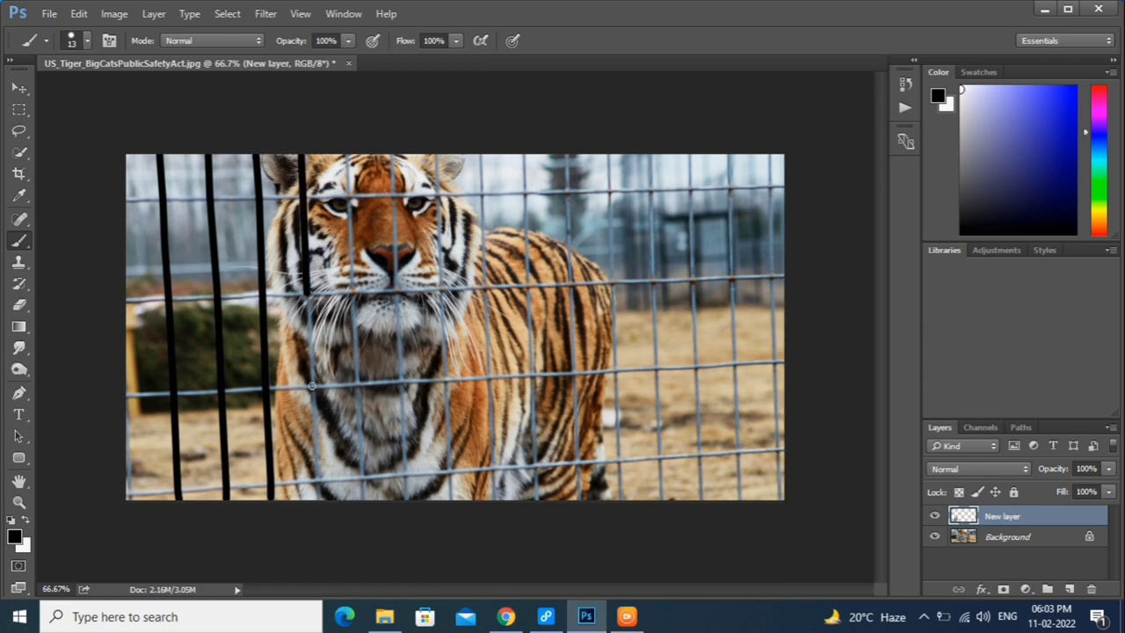
left_click(312, 384, "shift")
left_click(317, 480, "shift")
left_click(318, 499, "shift")
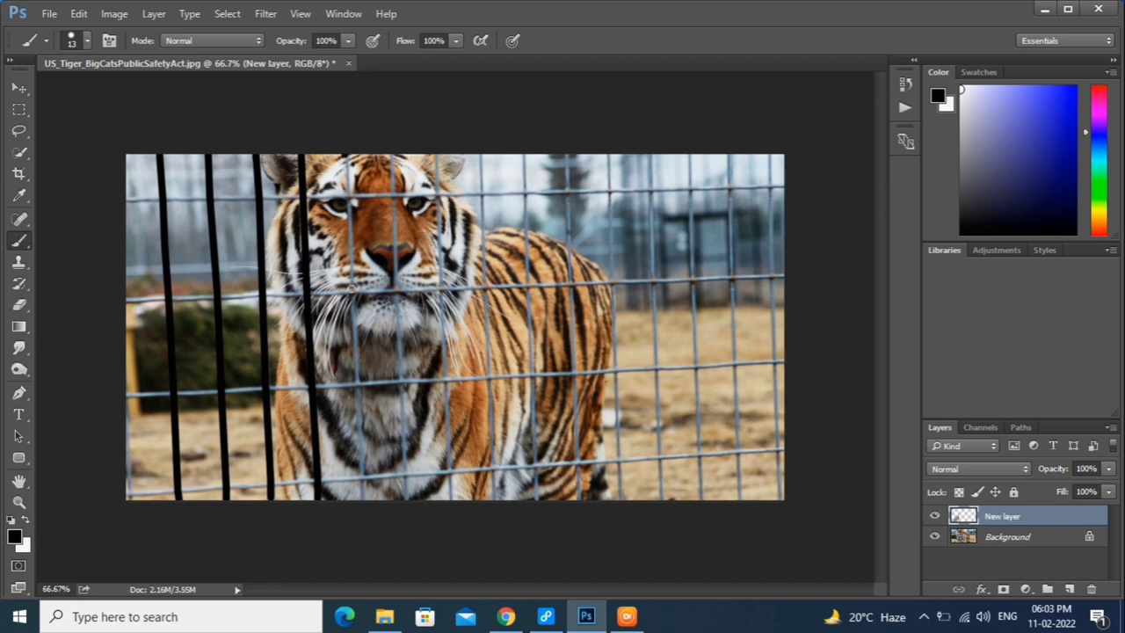
Trace the two bars crossing the tiger's face and head with black lines.
left_click_drag(349, 199, 346, 156)
left_click(352, 294, "shift")
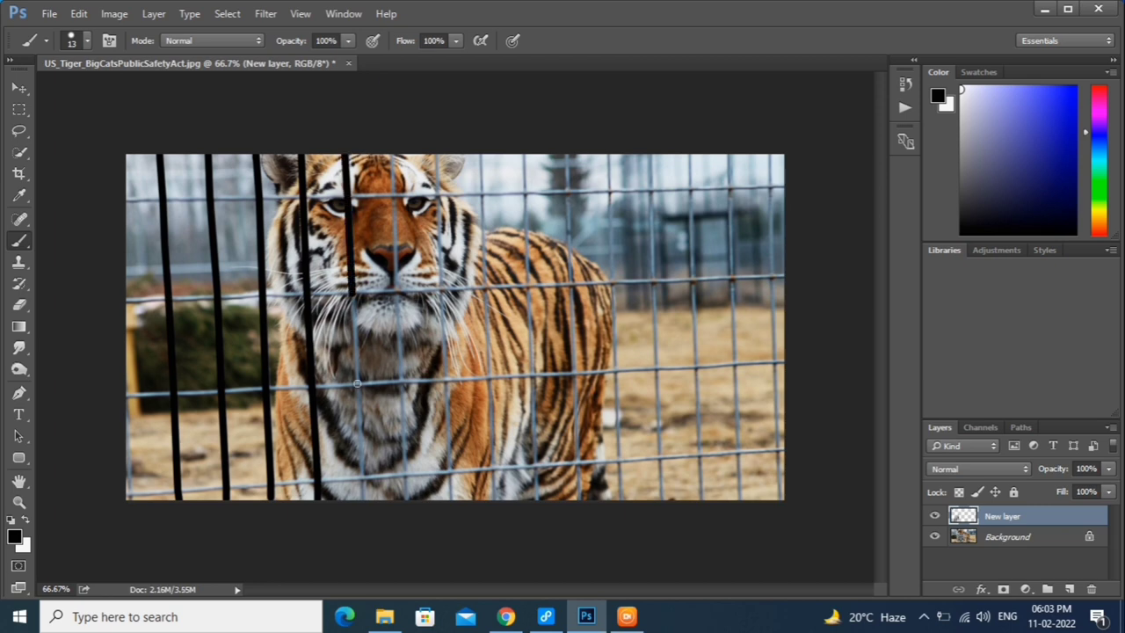
left_click(357, 384, "shift")
left_click(361, 480, "shift")
left_click(363, 500, "shift")
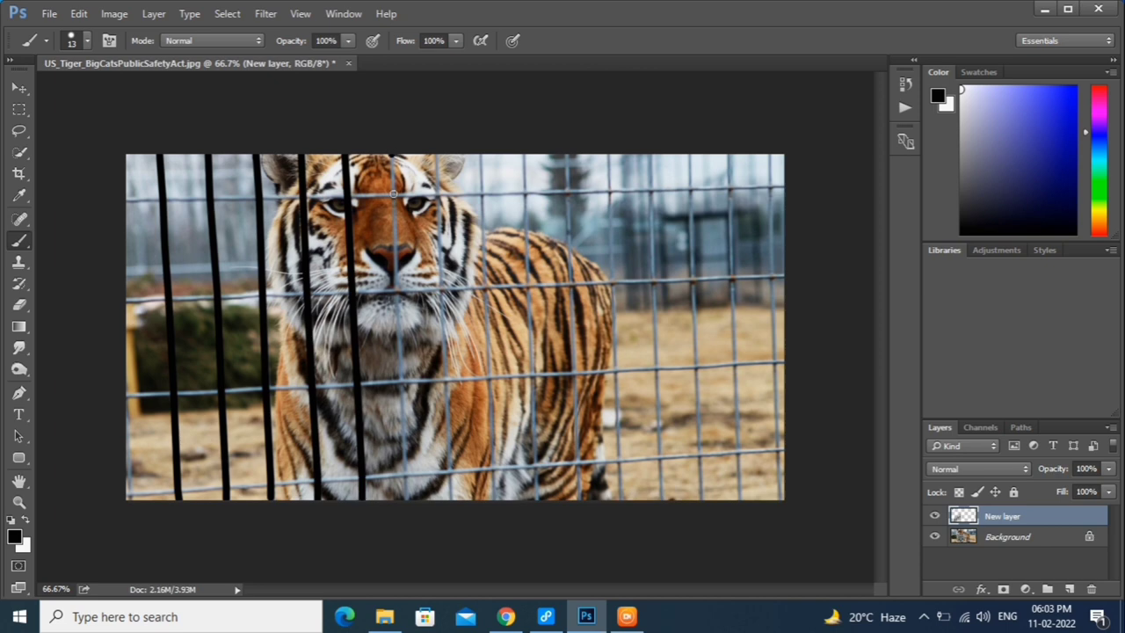
left_click_drag(393, 194, 393, 289)
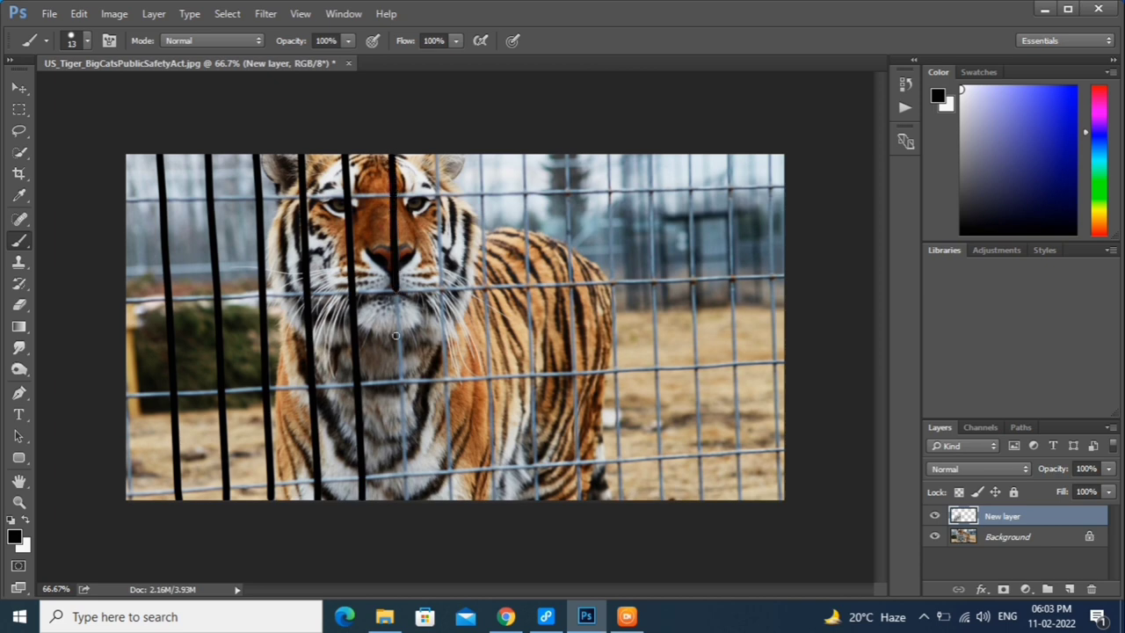
left_click(401, 387, "shift")
left_click(404, 439, "shift")
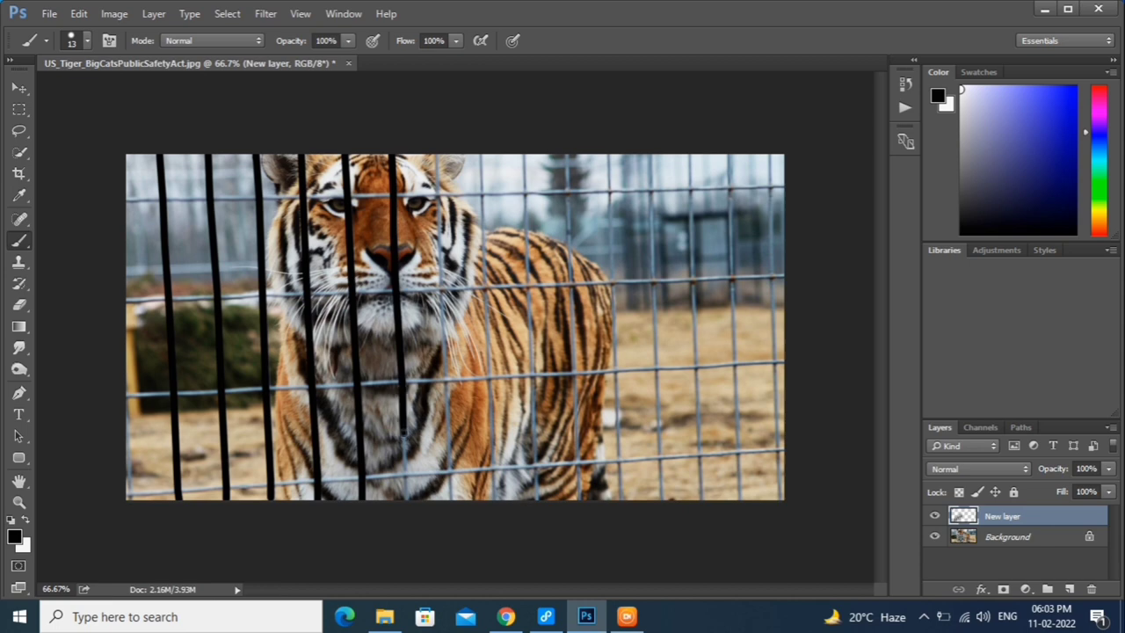
left_click(402, 475, "shift")
left_click(405, 498, "shift")
Paint black lines over the next two bars, past the tiger's body to the bottom.
left_click(437, 191)
left_click(435, 158, "shift")
left_click(438, 290, "shift")
left_click(447, 400, "shift")
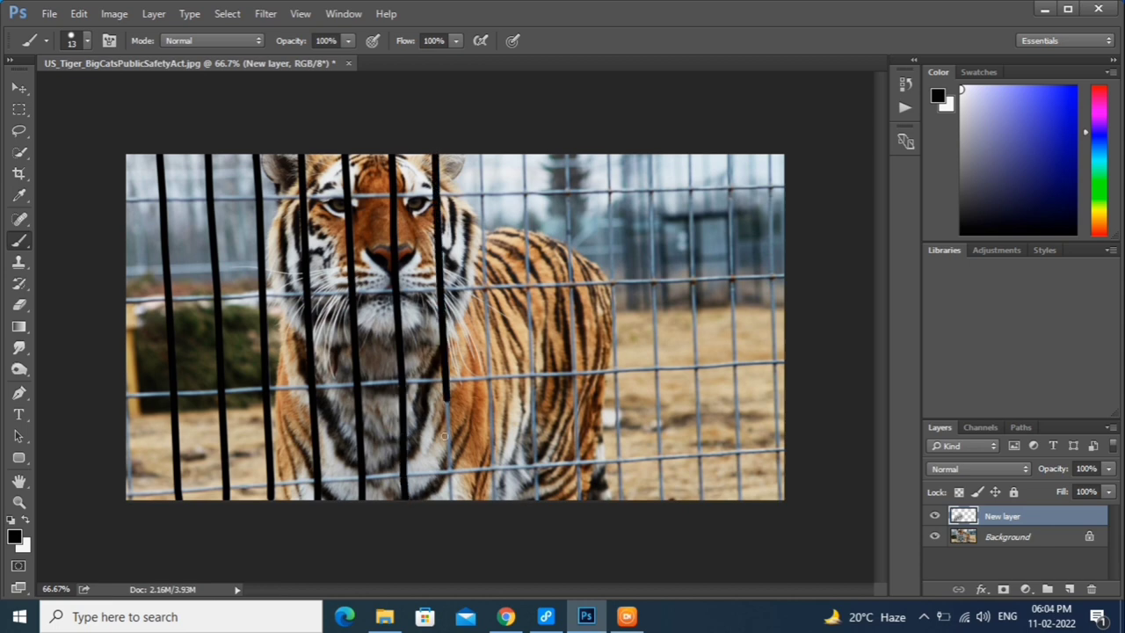
left_click(449, 494, "shift")
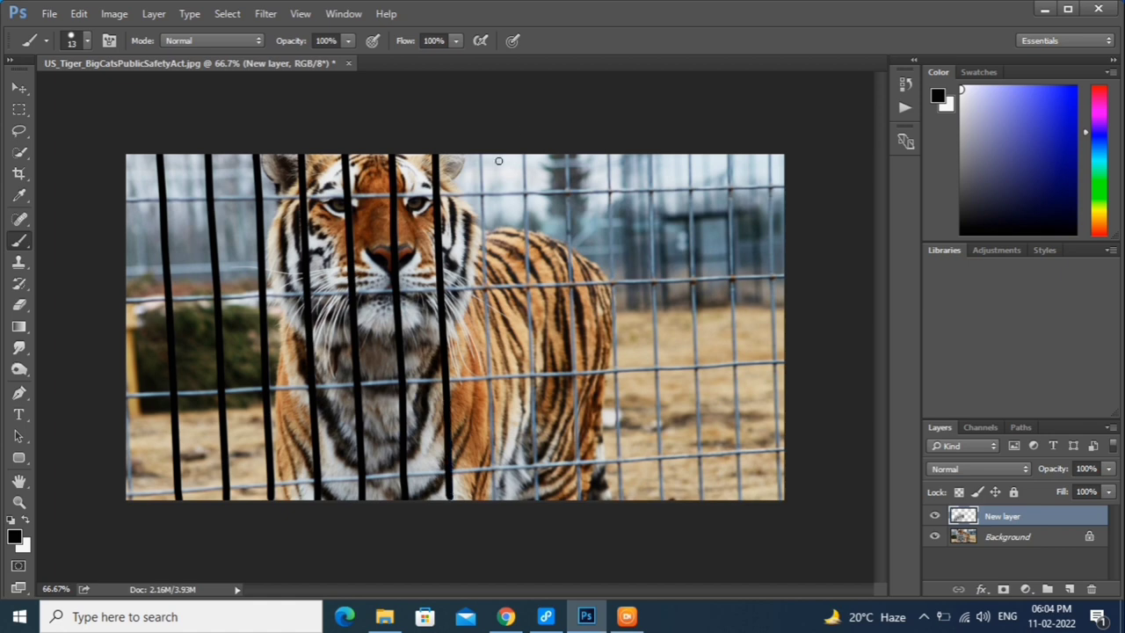
left_click(484, 216, "shift")
left_click(484, 269, "shift")
left_click(485, 313, "shift")
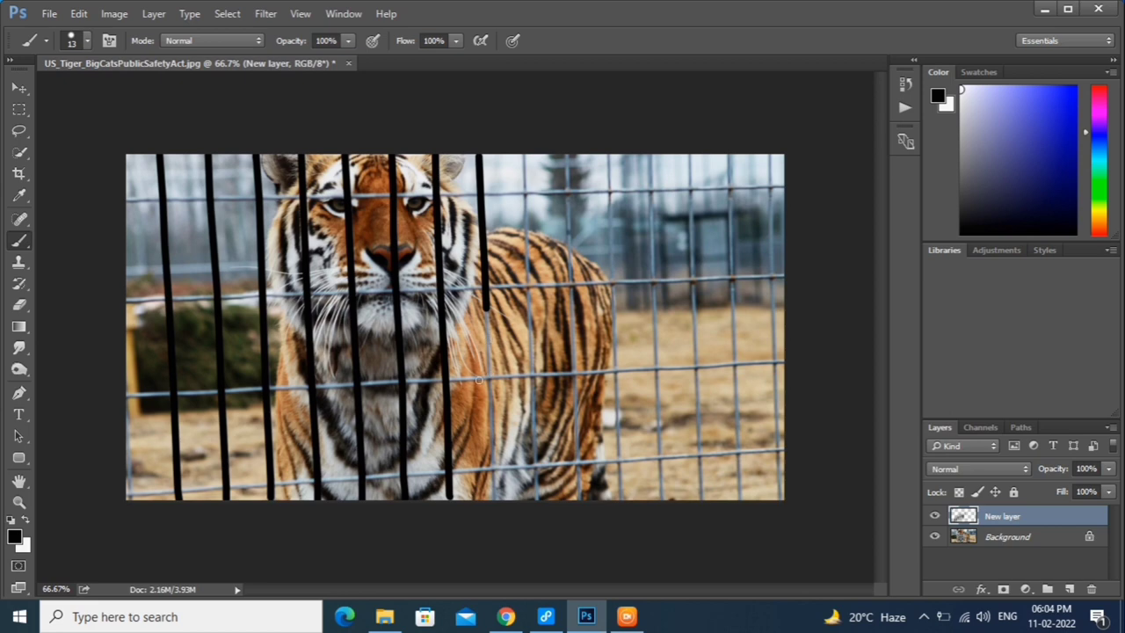
left_click(489, 377, "shift")
left_click(491, 442, "shift")
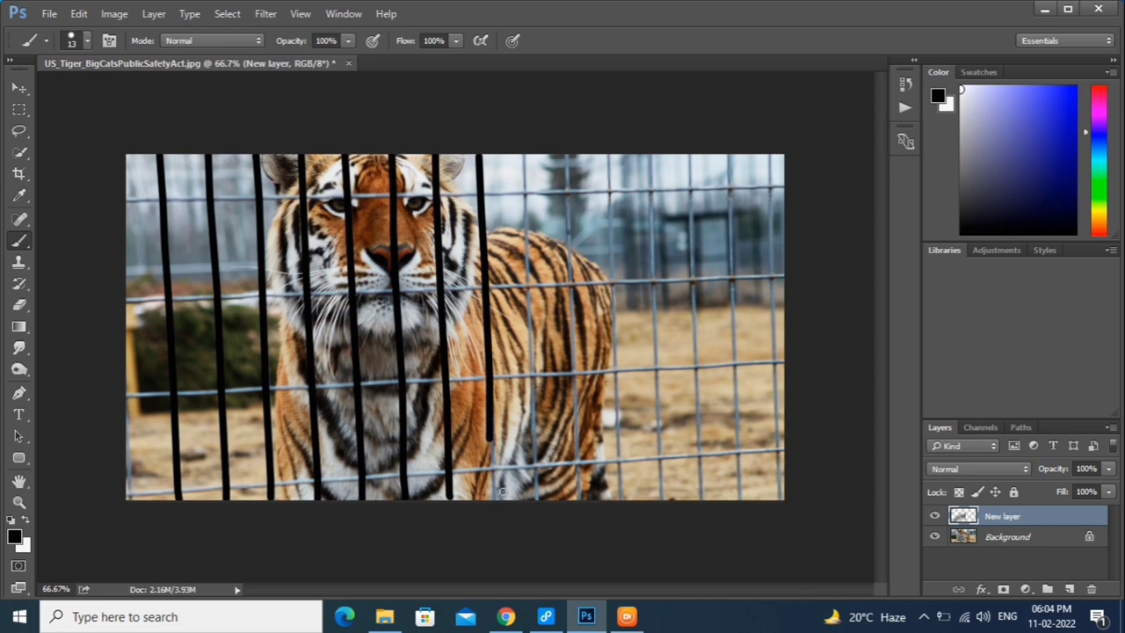
left_click(492, 468, "shift")
left_click(494, 499, "shift")
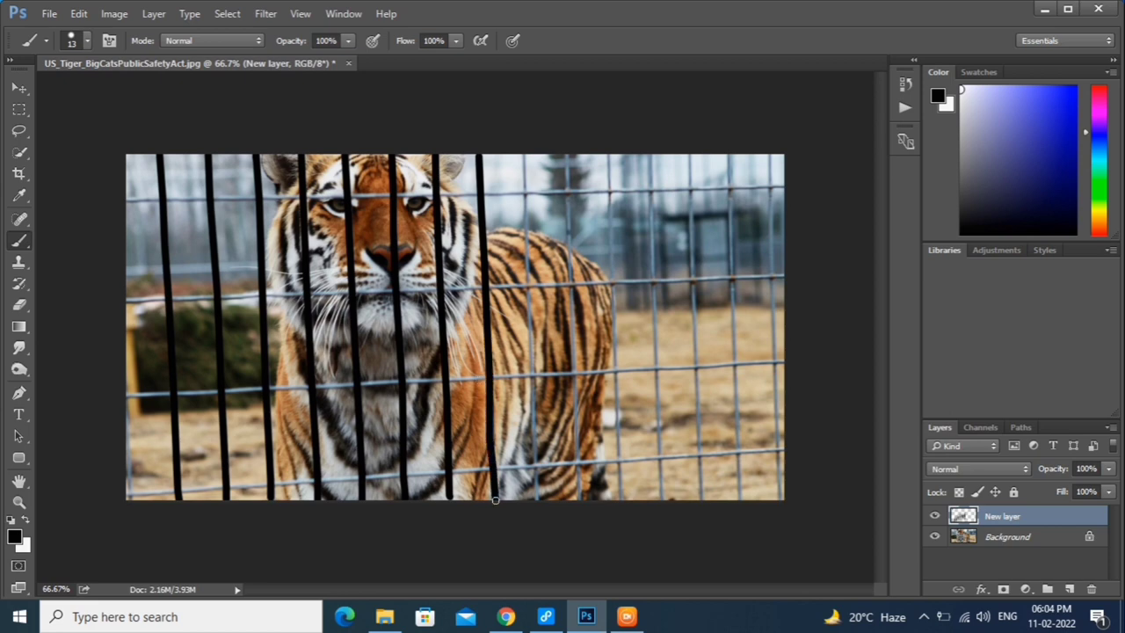
Cover the ninth vertical bar with a black line from top to bottom.
left_click(525, 221, "shift")
left_click(529, 291, "shift")
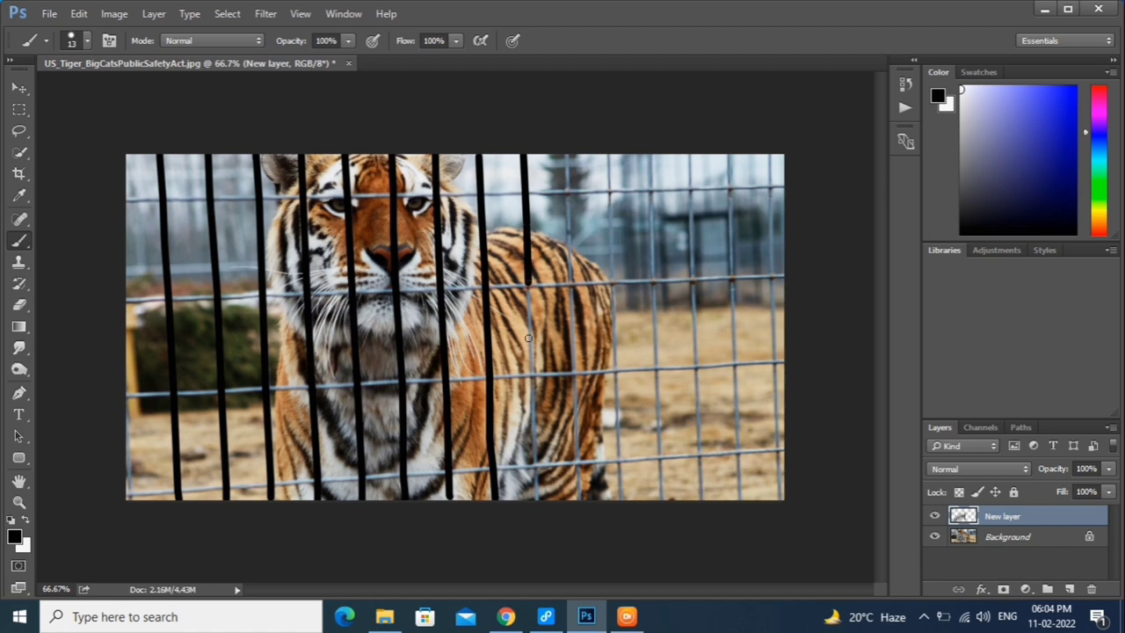
left_click(530, 334, "shift")
left_click(531, 381, "shift")
left_click(533, 437, "shift")
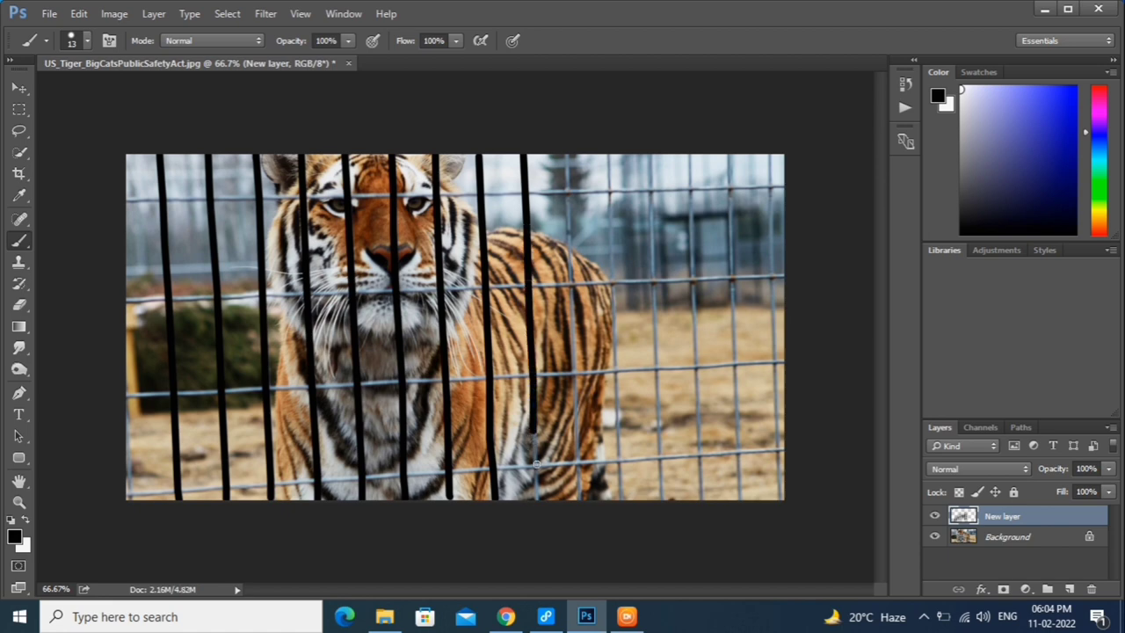
left_click(536, 467, "shift")
left_click(537, 499, "shift")
Trace the bar at the tiger's back with a black line to the bottom edge.
left_click(565, 155)
left_click(566, 190, "shift")
left_click(569, 275, "shift")
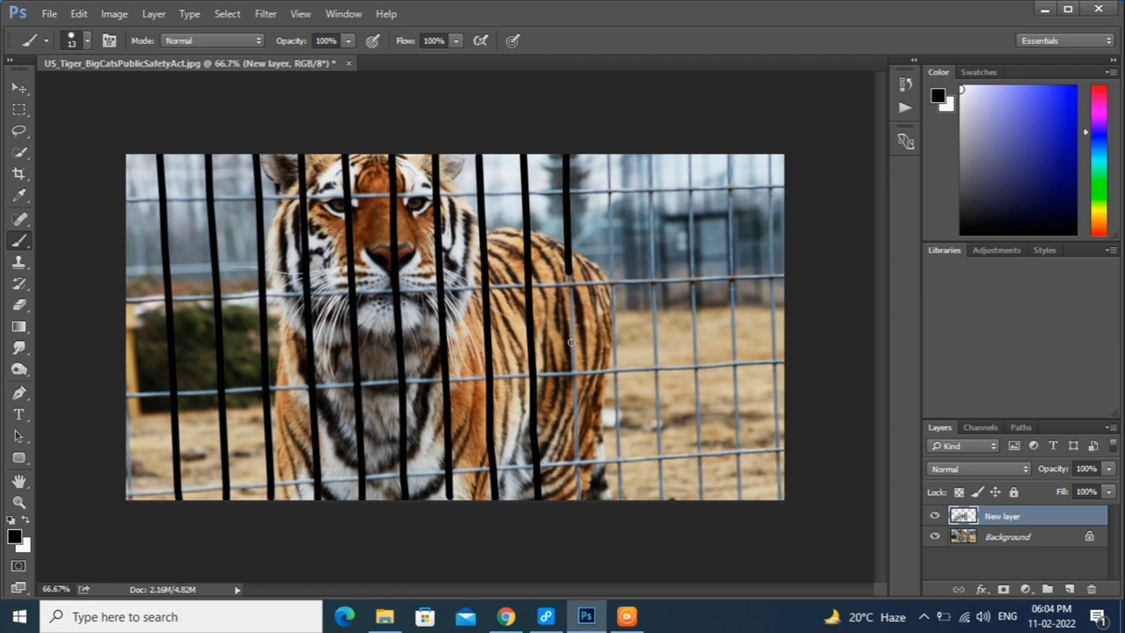
left_click(572, 340, "shift")
left_click(573, 372, "shift")
left_click(577, 414, "shift")
left_click(577, 460, "shift")
left_click(580, 503, "shift")
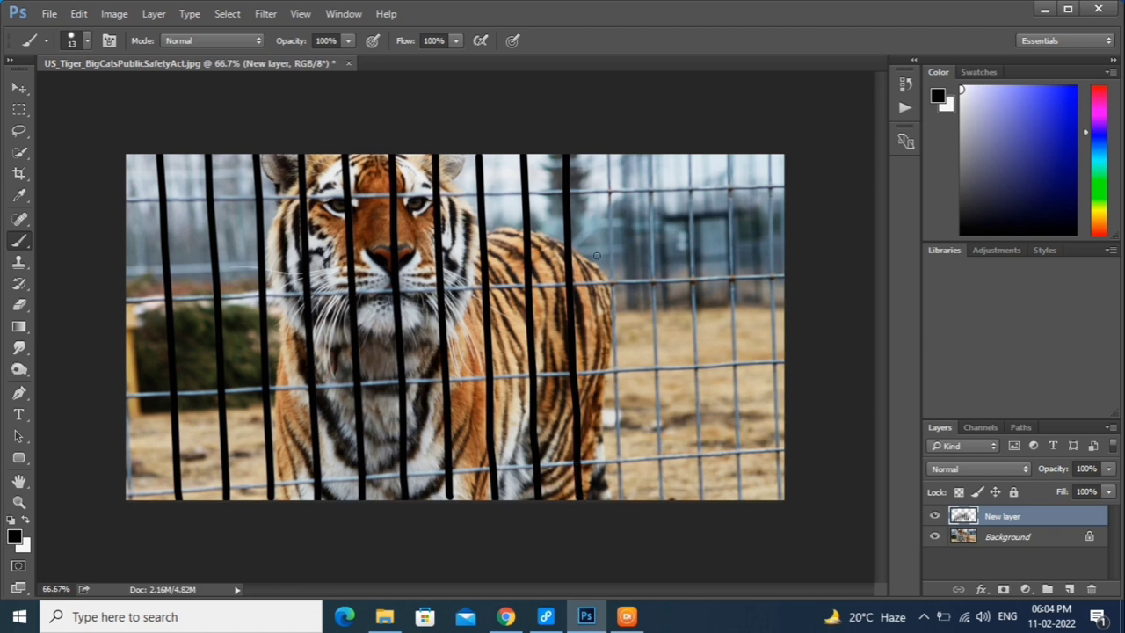
Paint a black line down the eleventh bar to the bottom edge.
left_click(607, 159)
left_click(610, 211, "shift")
left_click(610, 282, "shift")
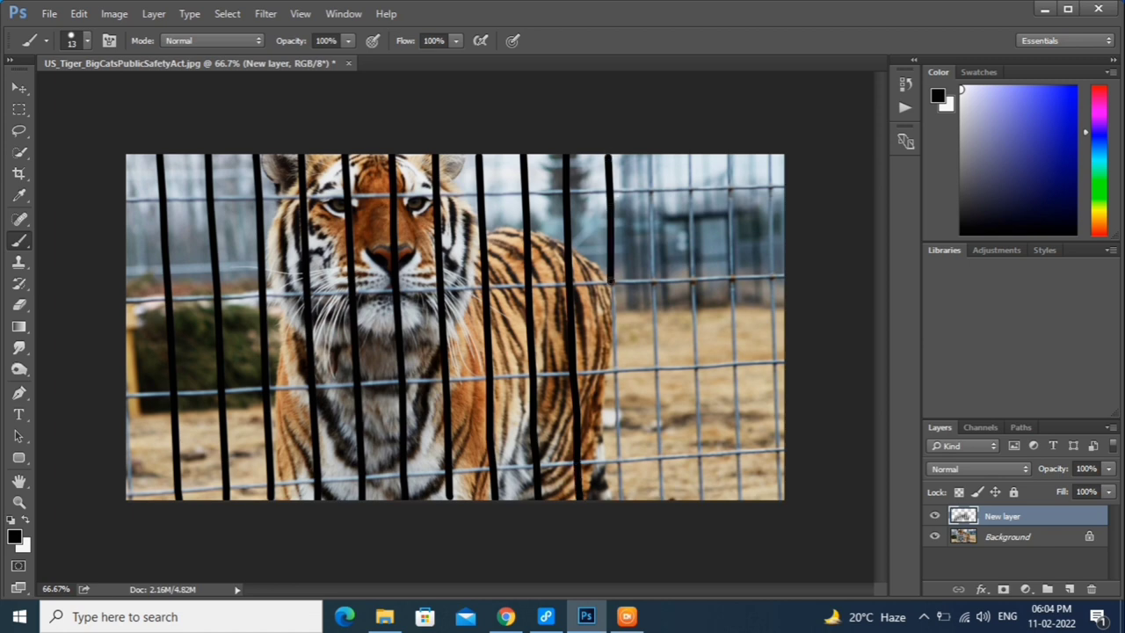
left_click(616, 356, "shift")
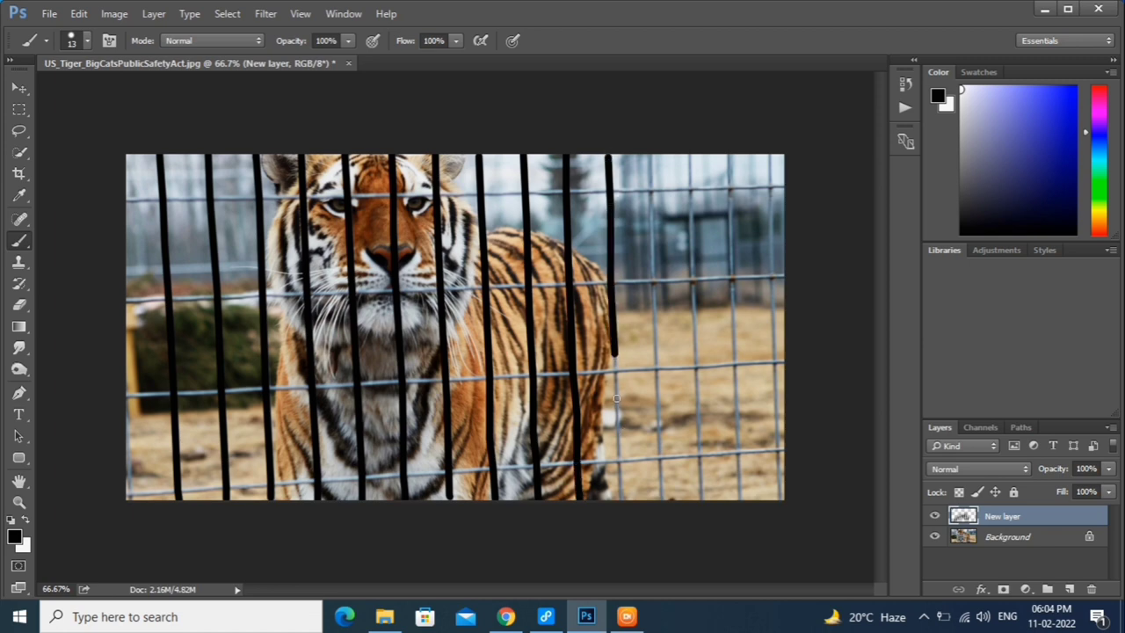
left_click(617, 398, "shift")
left_click(621, 458, "shift")
left_click(622, 501, "shift")
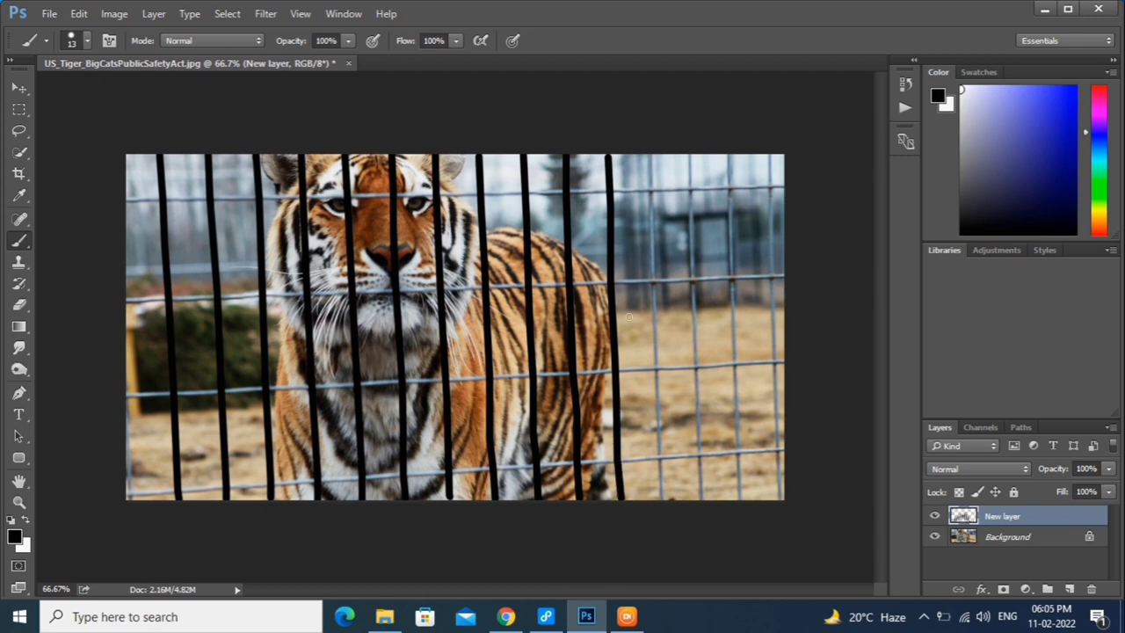
Cover the twelfth vertical bar with a top-to-bottom black line.
left_click(649, 156)
left_click(651, 197, "shift")
left_click(653, 256, "shift")
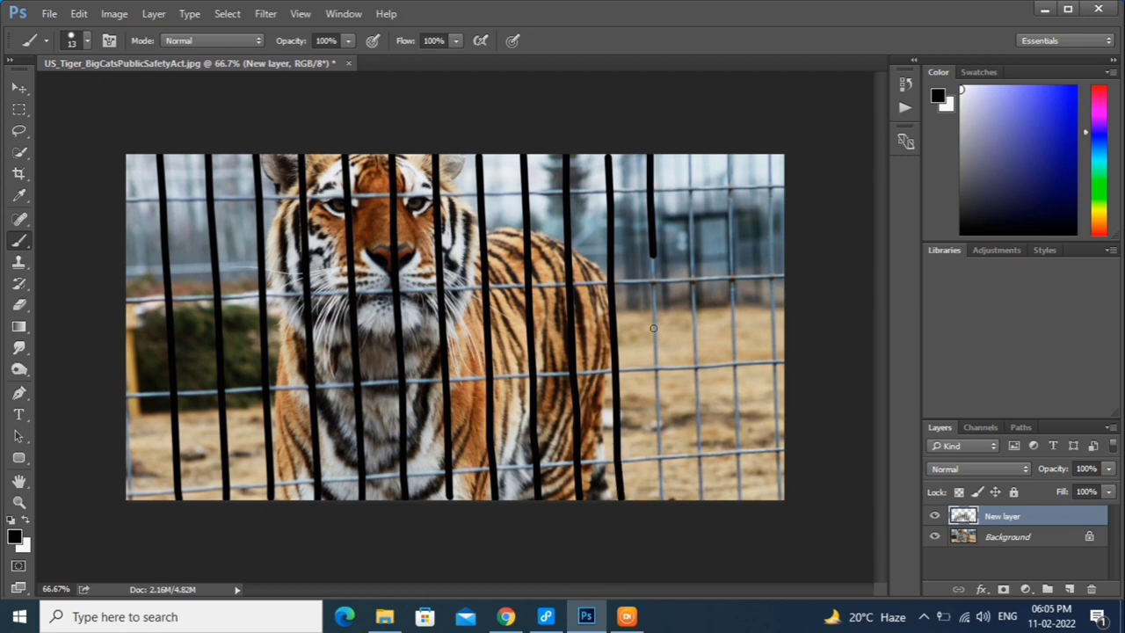
left_click(653, 329, "shift")
left_click(658, 390, "shift")
left_click(660, 460, "shift")
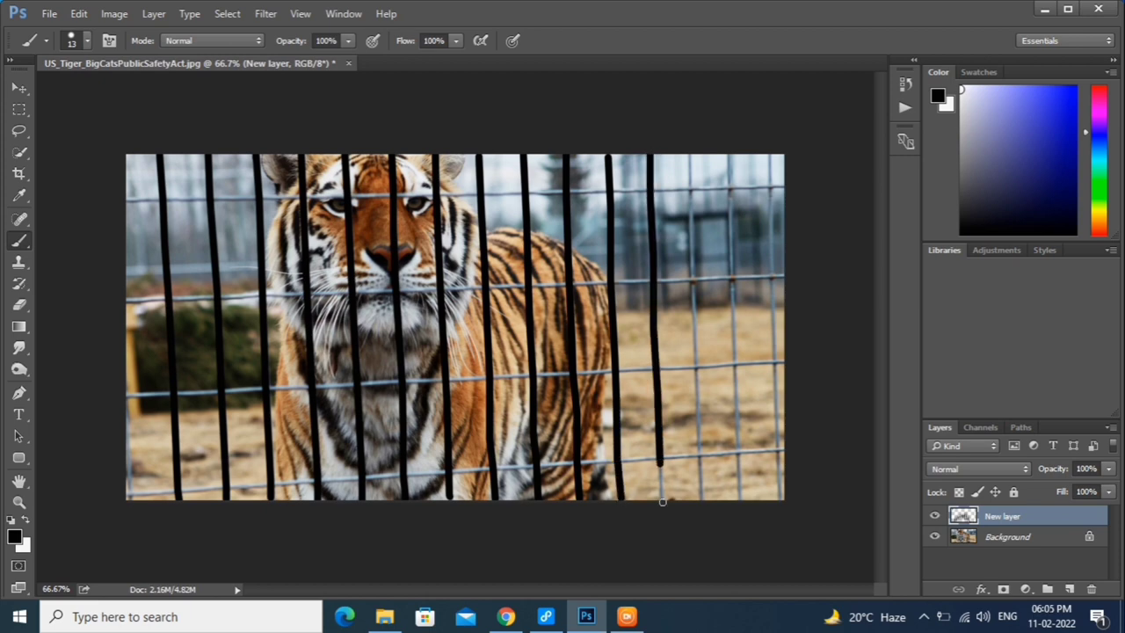
left_click(663, 499, "shift")
Trace the thirteenth bar with a black line from top to bottom.
left_click(689, 156)
left_click(691, 201, "shift")
left_click(690, 254, "shift")
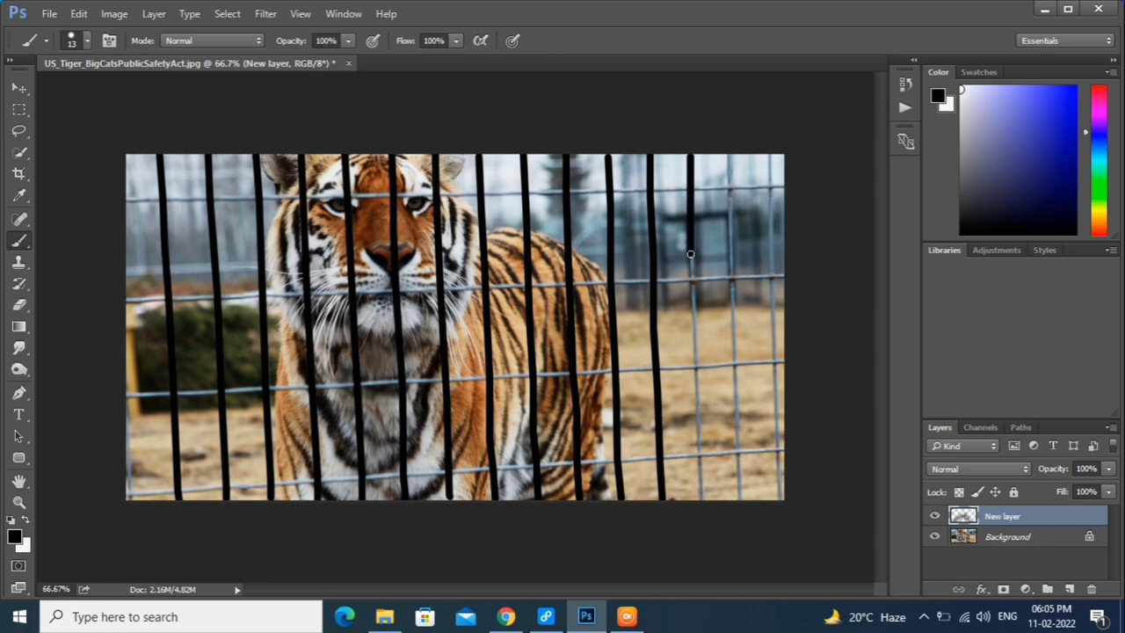
left_click(692, 298, "shift")
left_click(697, 365, "shift")
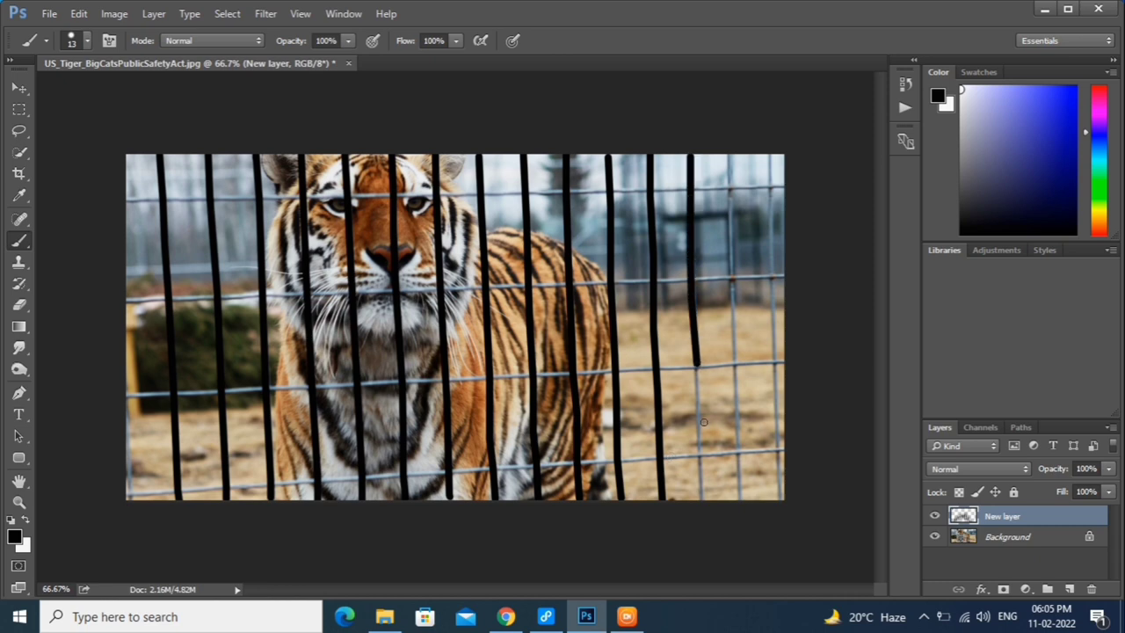
left_click(697, 439, "shift")
left_click(704, 468, "shift")
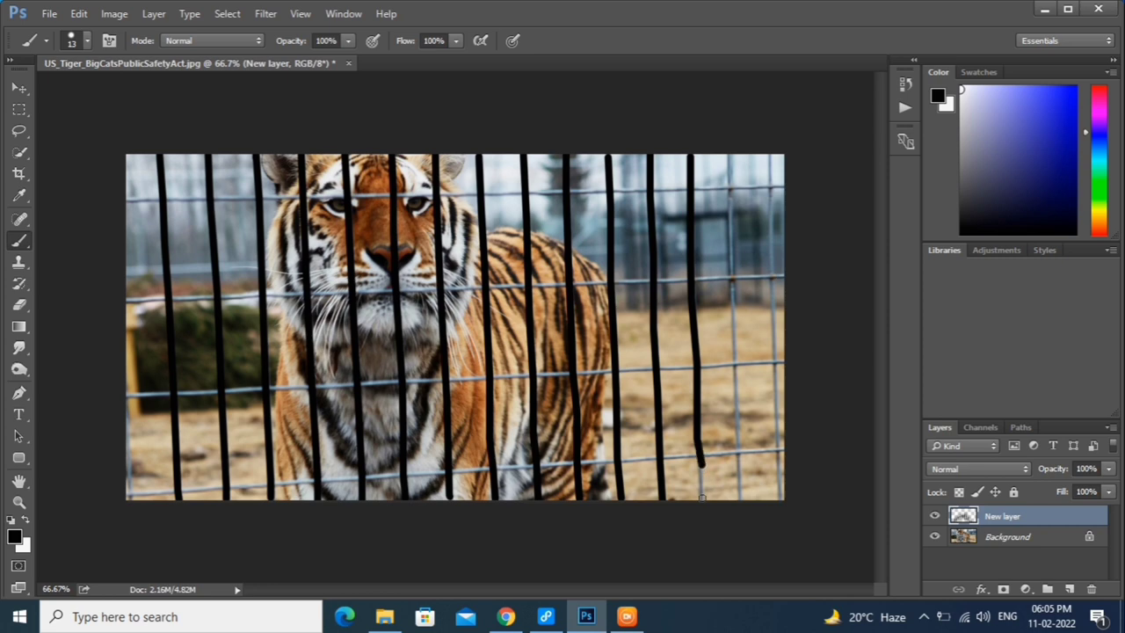
left_click(700, 499, "shift")
Paint a black line over the fourteenth bar down to the bottom edge.
left_click(728, 154)
left_click(729, 193, "shift")
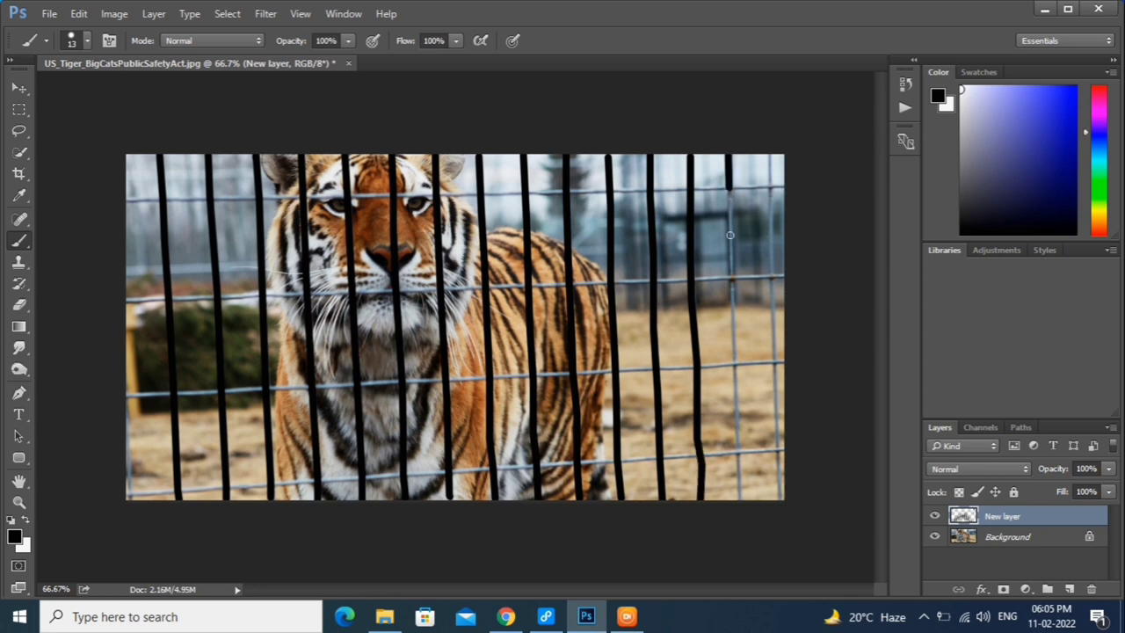
left_click(728, 237, "shift")
left_click(730, 302, "shift")
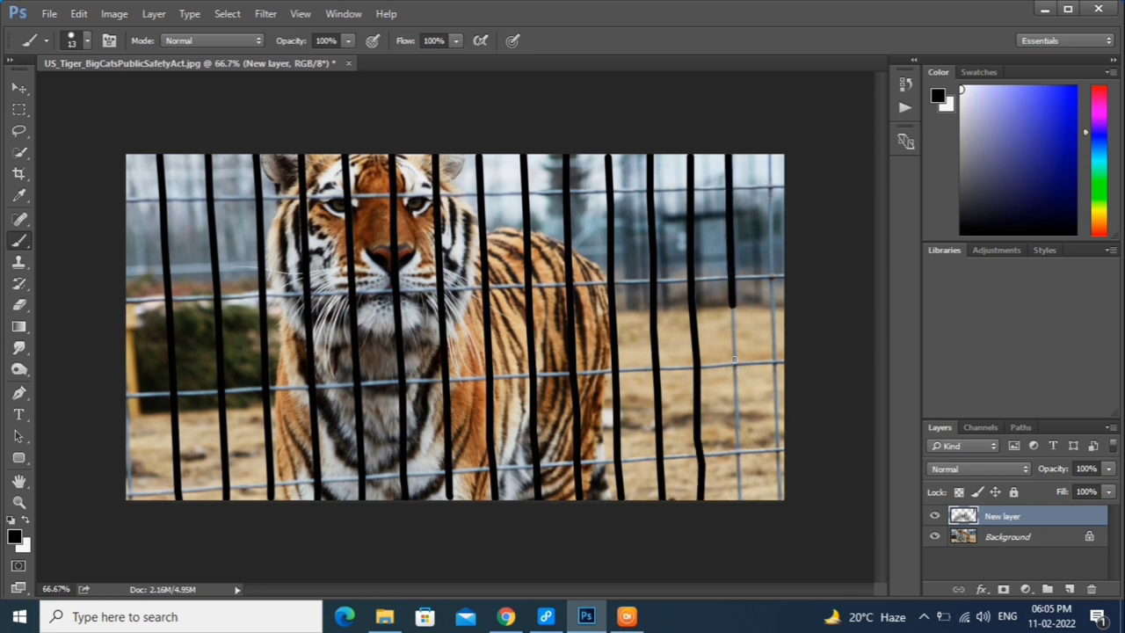
left_click(734, 363, "shift")
left_click(738, 451, "shift")
left_click(739, 499, "shift")
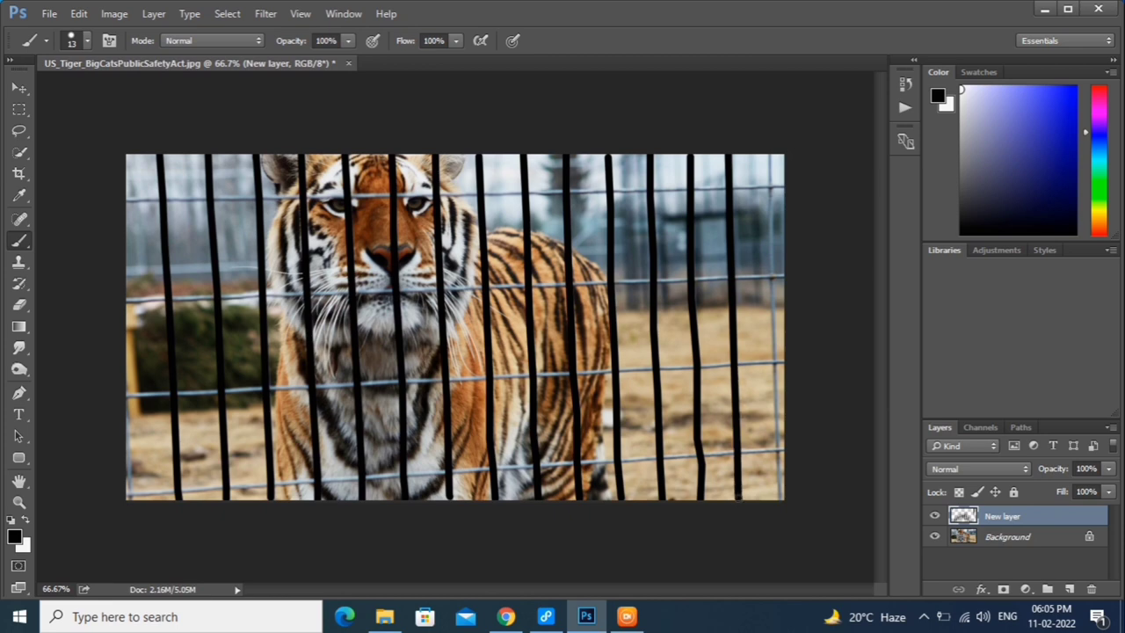
Trace the rightmost bar, then cover the lower bar along the image's left edge.
left_click(768, 155)
left_click(770, 185, "shift")
left_click(772, 237, "shift")
left_click(773, 274, "shift")
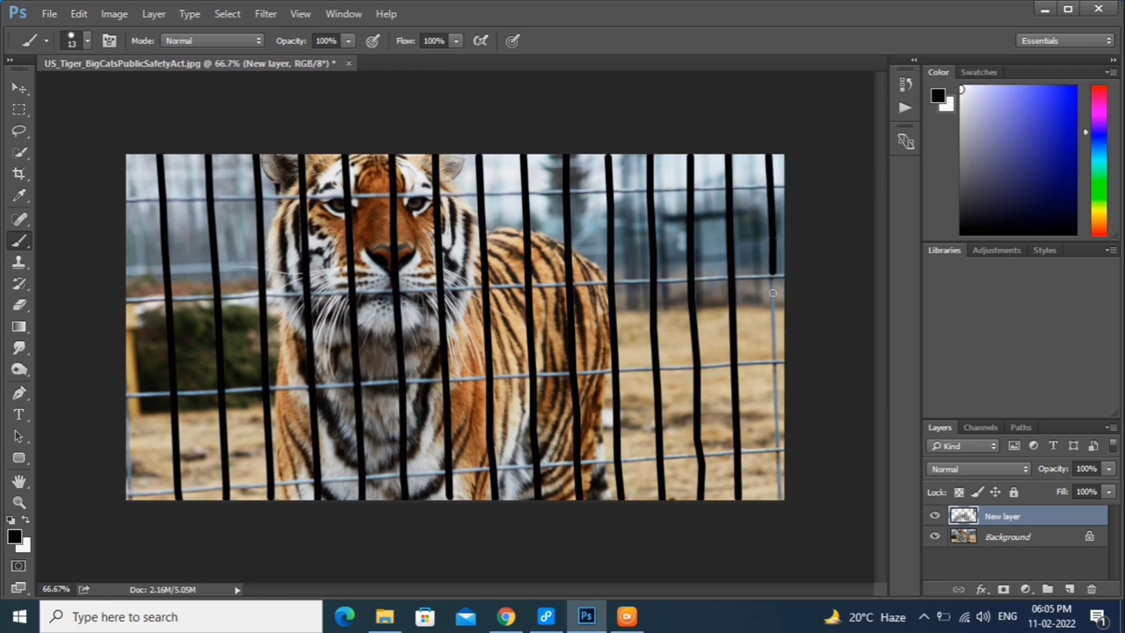
left_click(771, 294, "shift")
left_click(772, 343, "shift")
left_click(774, 378, "shift")
left_click(778, 450, "shift")
left_click(778, 499, "shift")
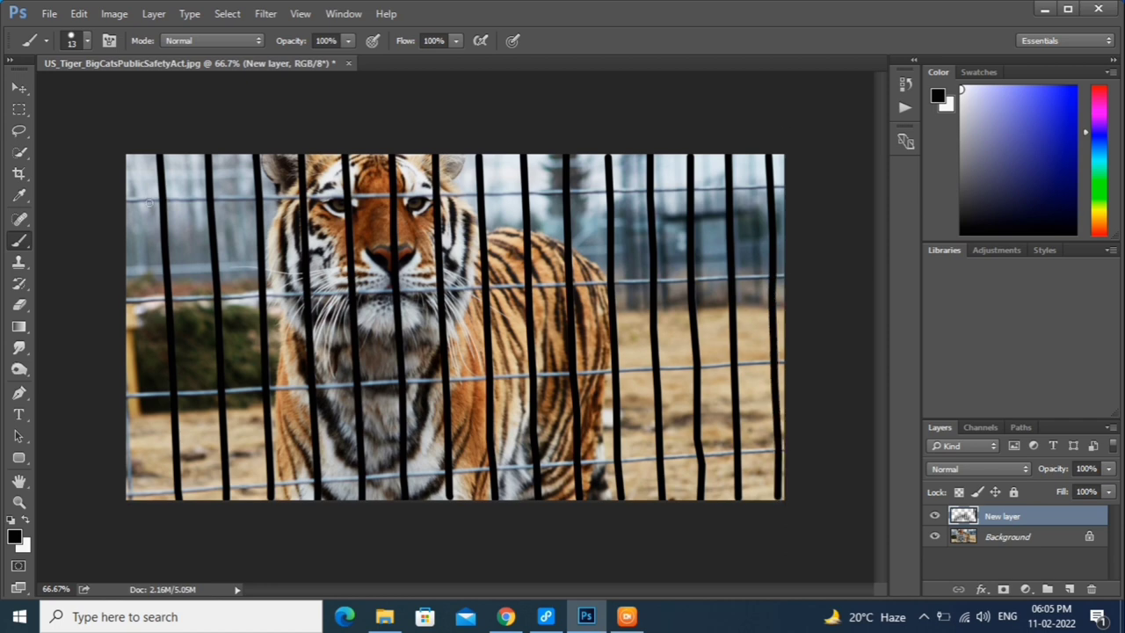
left_click(129, 472, "shift")
left_click(130, 497, "shift")
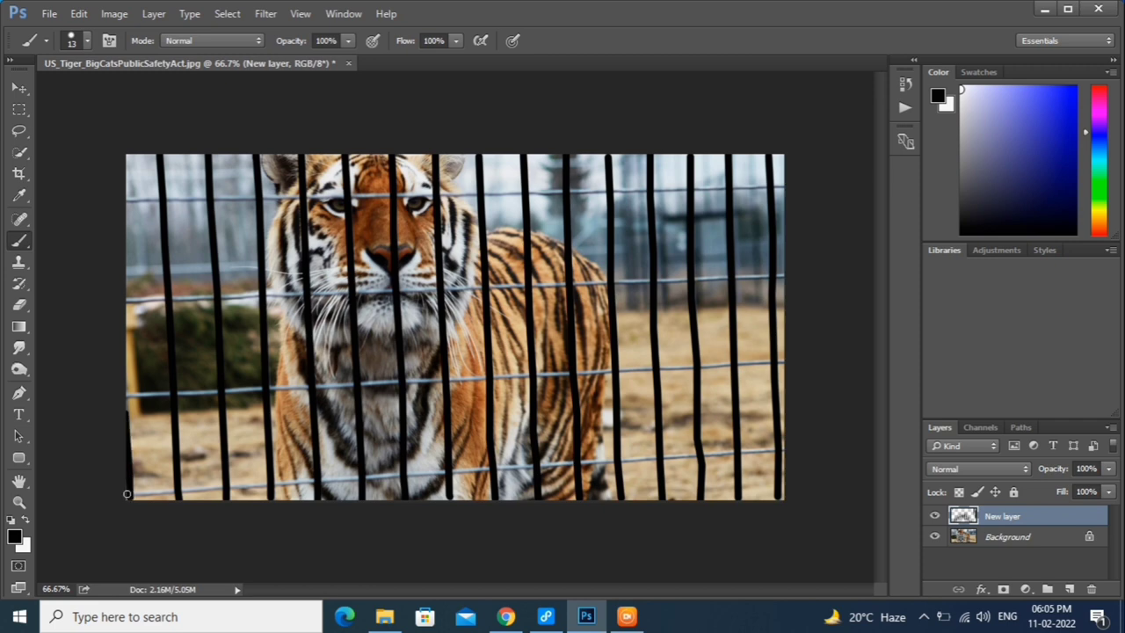
Paint black lines over the bottom horizontal bar and the next bar above it.
left_click(176, 490, "shift")
left_click(226, 486, "shift")
left_click(271, 486, "shift")
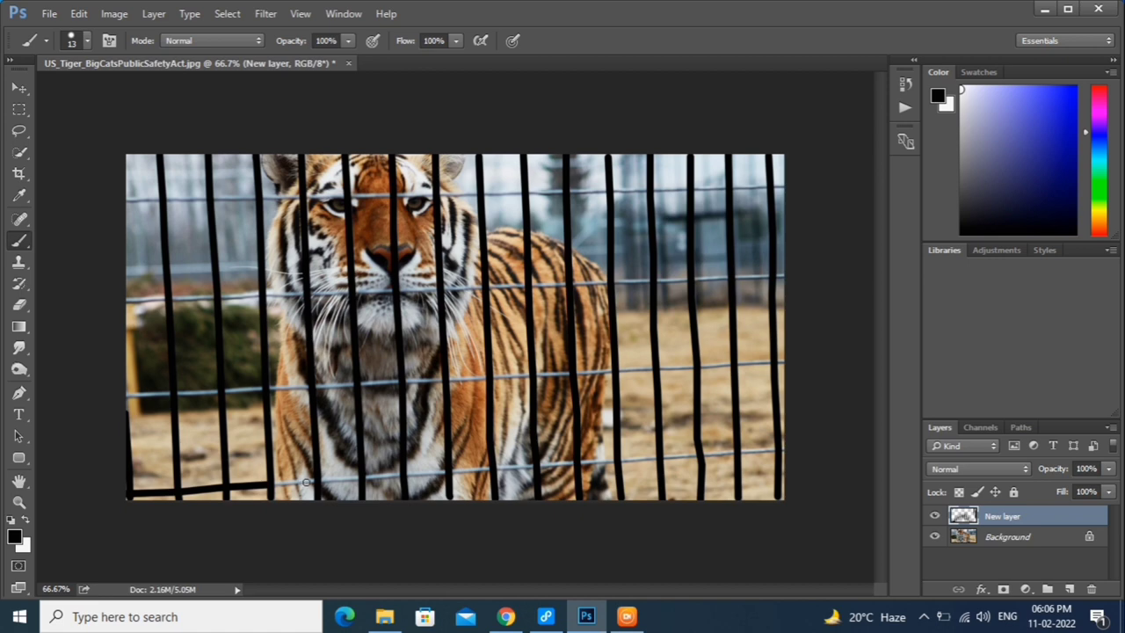
left_click(364, 479, "shift")
left_click(397, 475, "shift")
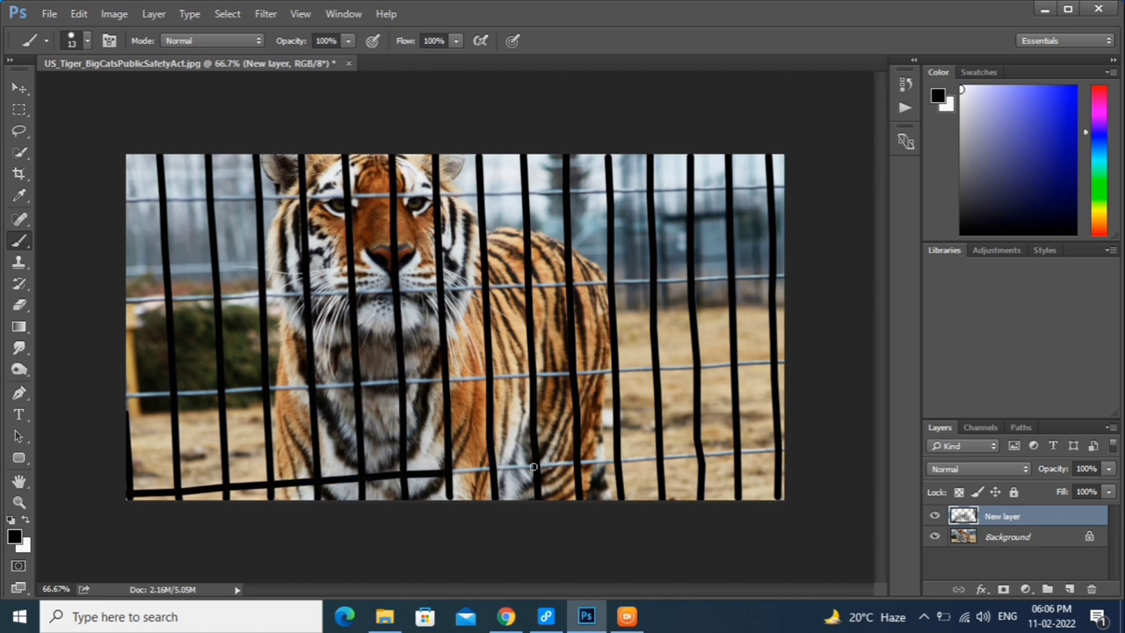
left_click_drag(532, 466, 786, 449)
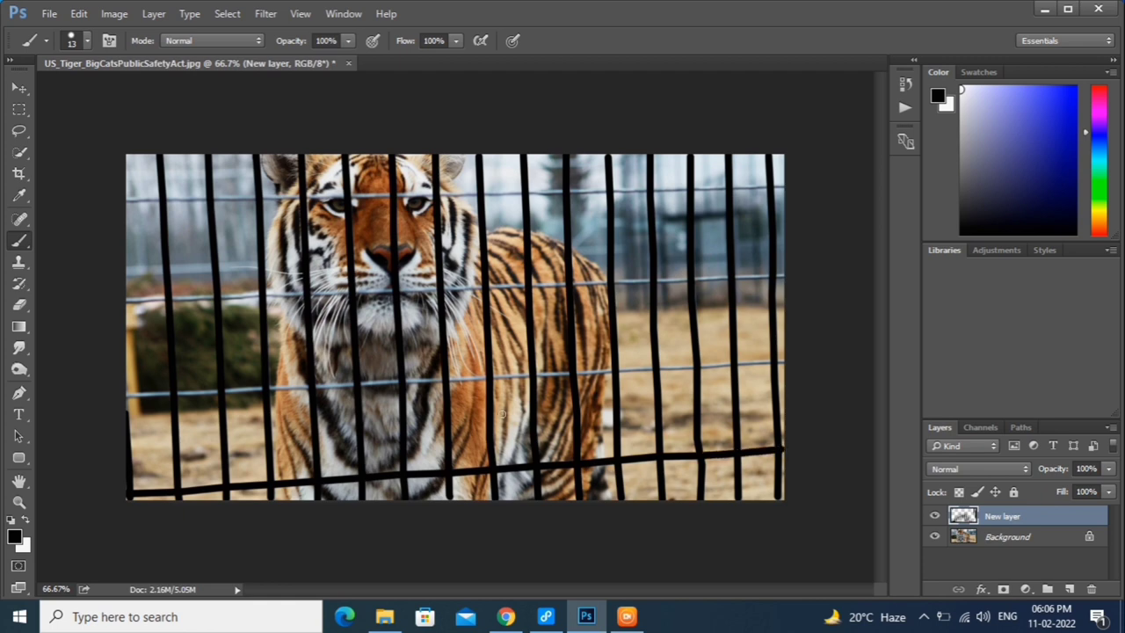
left_click_drag(174, 394, 791, 362)
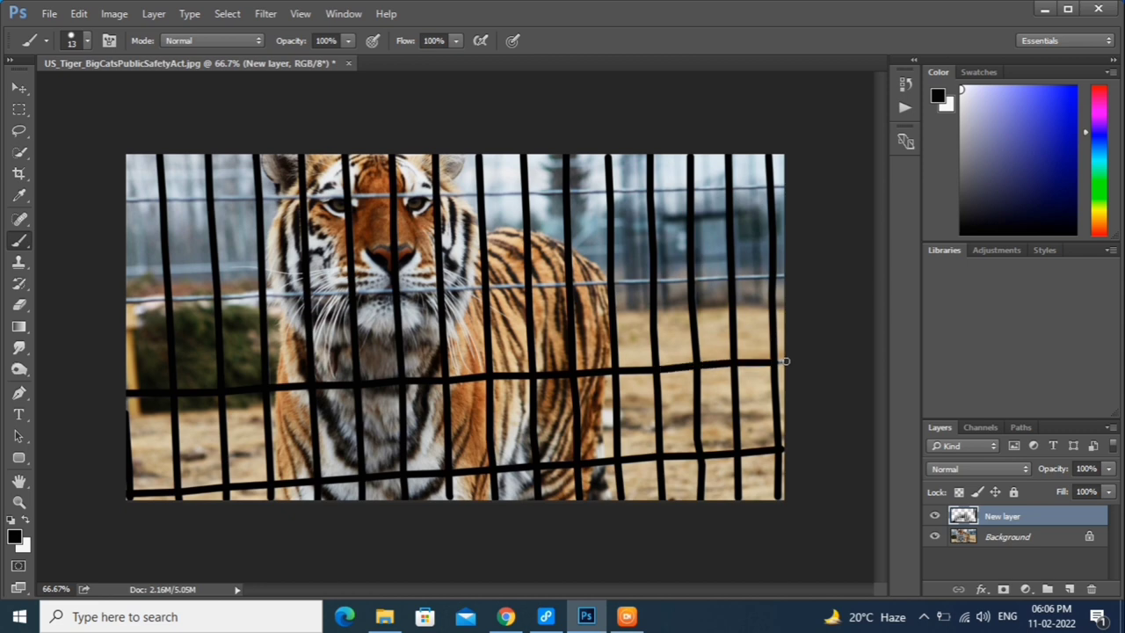
Trace a straight black line along the middle wire, across the tiger to the right edge.
left_click(167, 299, "shift")
left_click(217, 298, "shift")
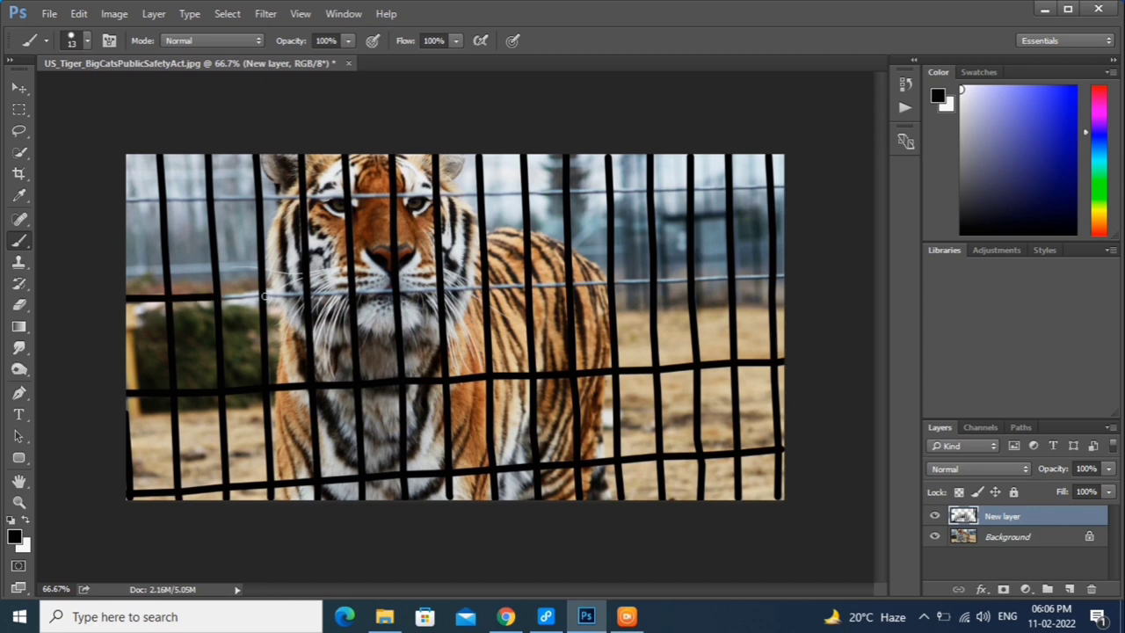
left_click(261, 295, "shift")
left_click(304, 296, "shift")
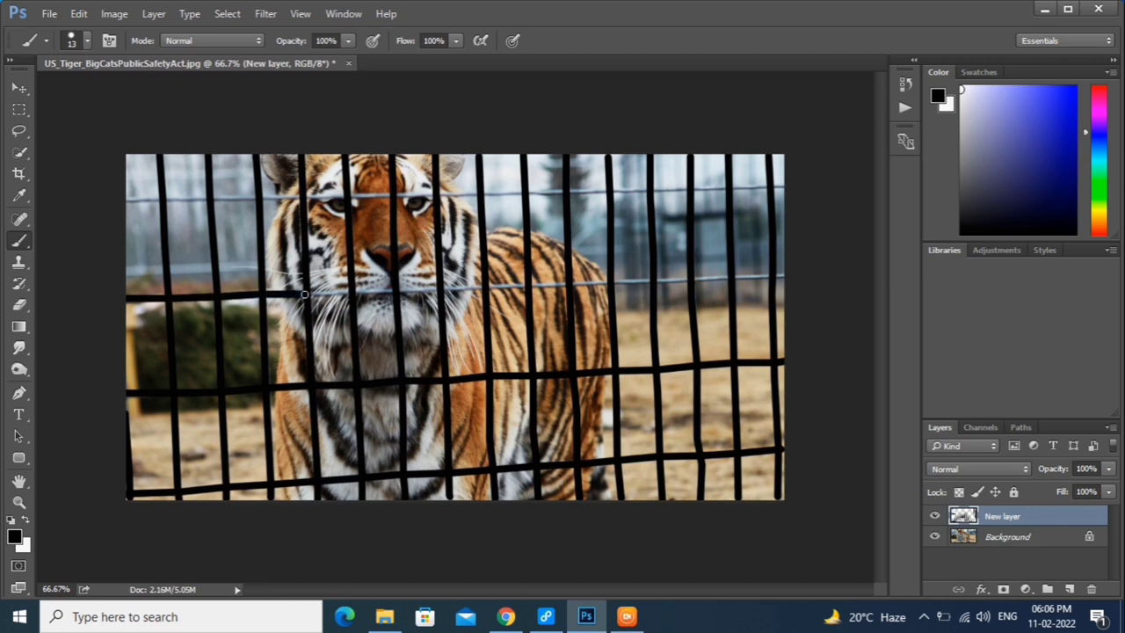
left_click(351, 294, "shift")
left_click(401, 288, "shift")
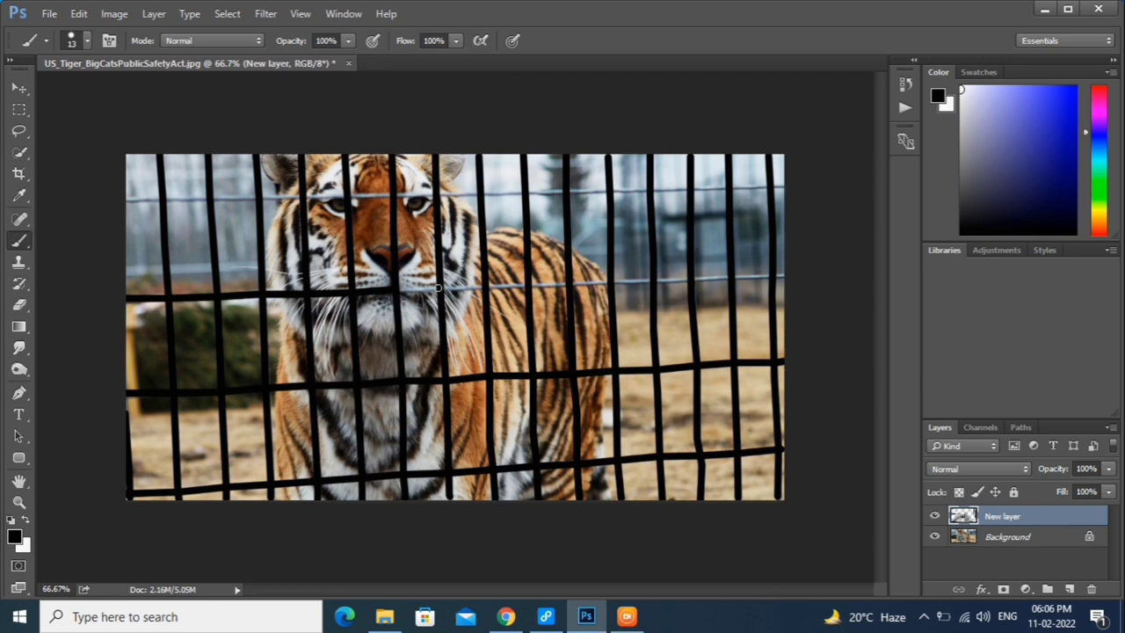
left_click(439, 288, "shift")
left_click(487, 287, "shift")
left_click(530, 285, "shift")
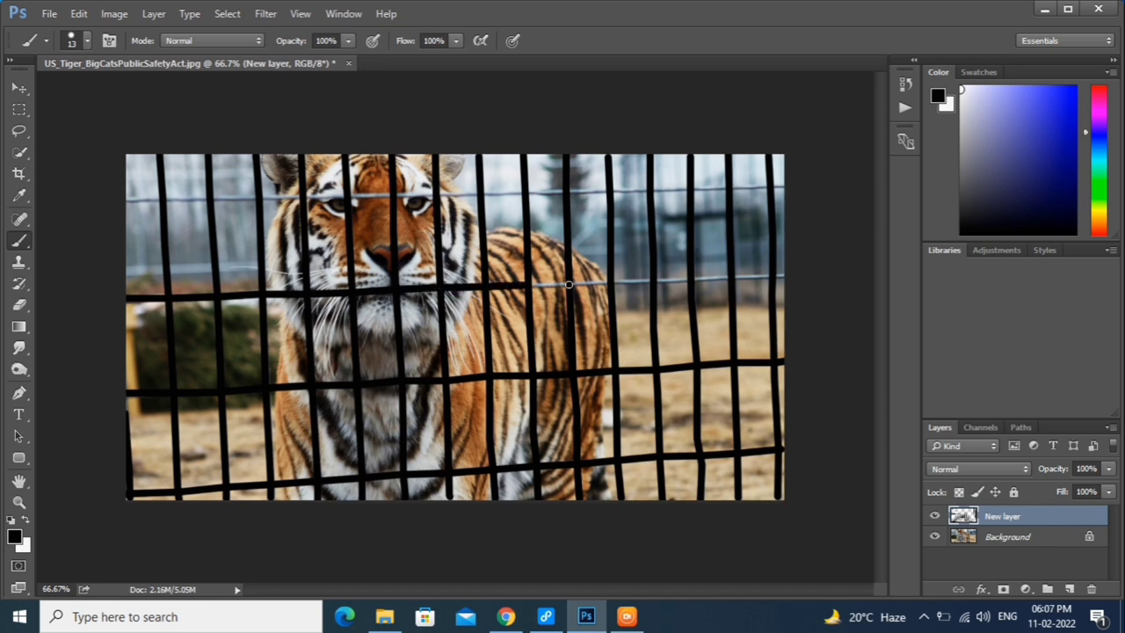
left_click(568, 285, "shift")
left_click(612, 281, "shift")
left_click(653, 281, "shift")
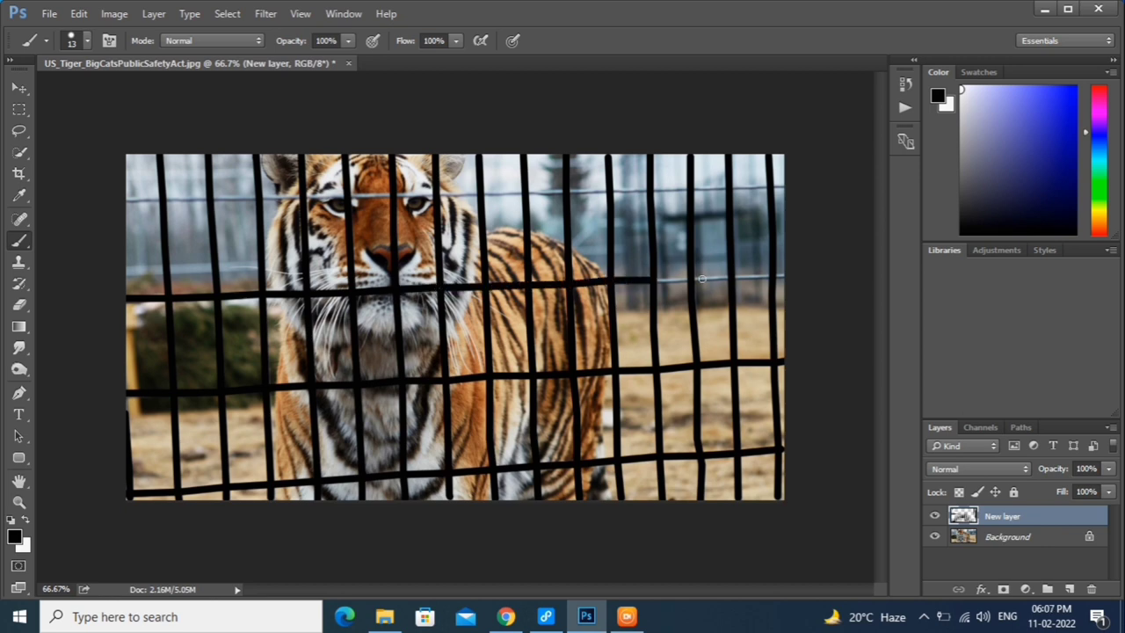
left_click(695, 279, "shift")
left_click(731, 277, "shift")
left_click(777, 275, "shift")
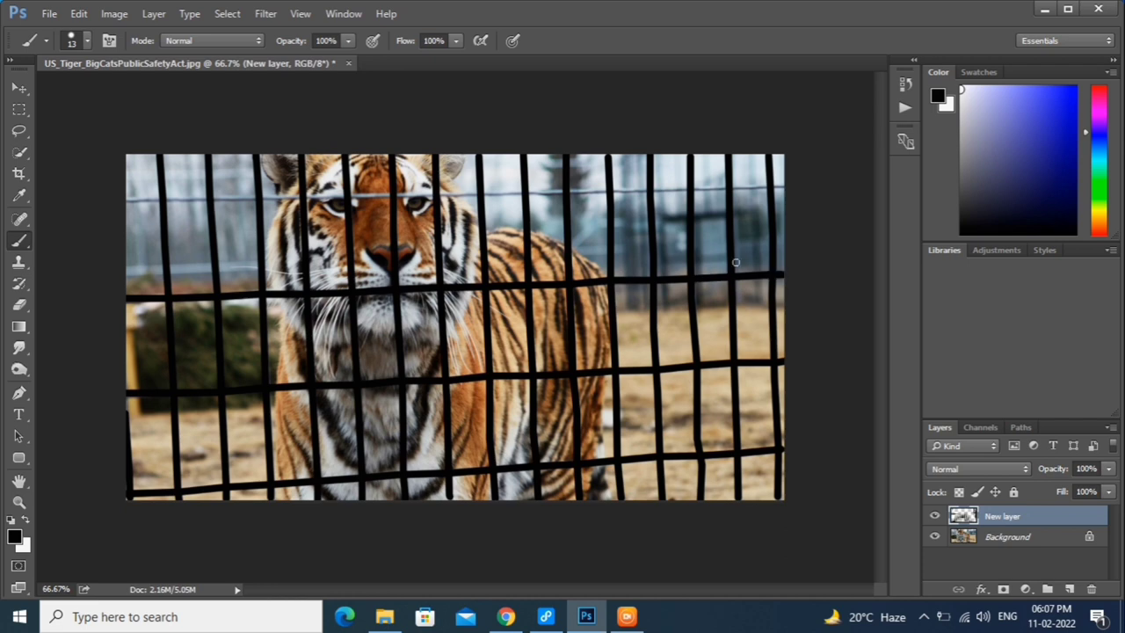
Trace a straight black line along the upper wire, across the tiger's head to the edge.
left_click(124, 198)
left_click(165, 197, "shift")
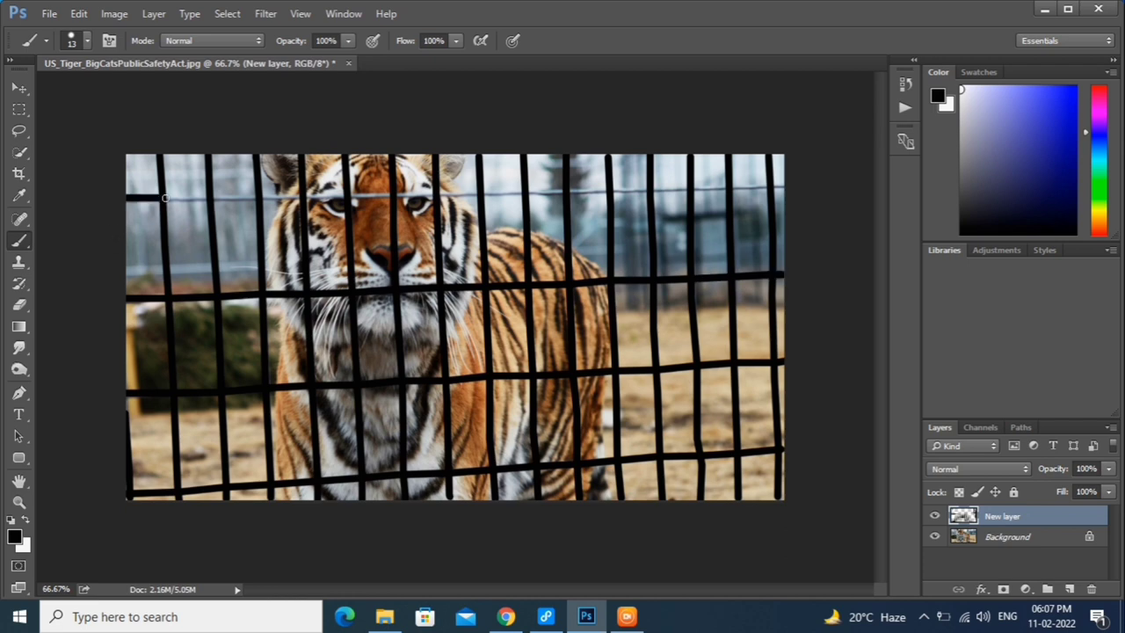
left_click(212, 198, "shift")
left_click(263, 198, "shift")
left_click(302, 203, "shift")
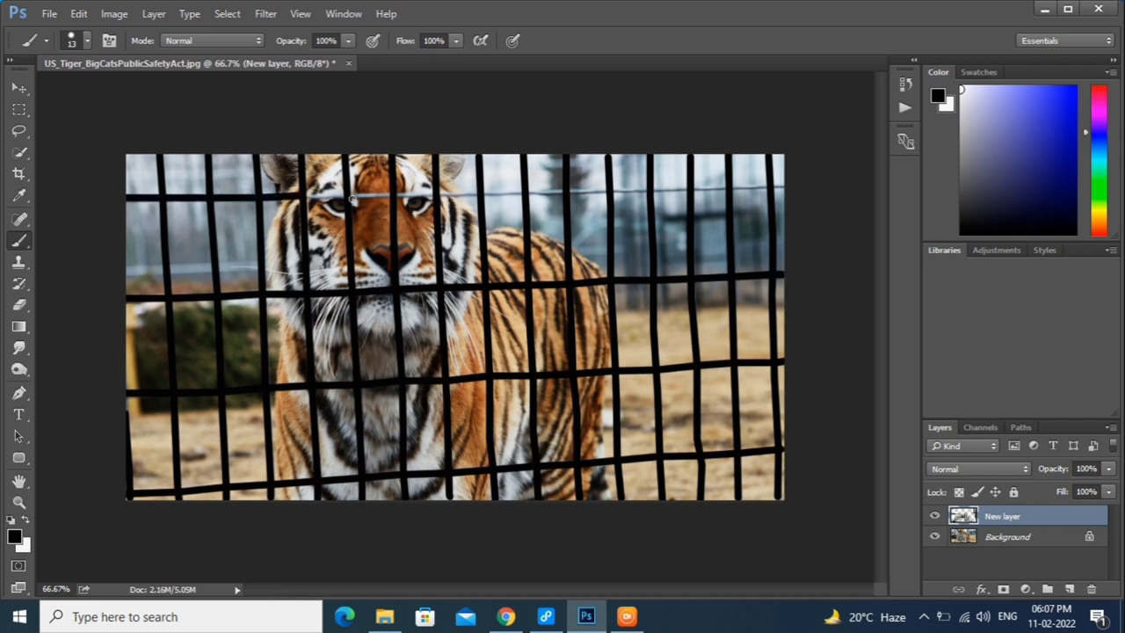
left_click(353, 196, "shift")
left_click(398, 195, "shift")
left_click(438, 194, "shift")
left_click(480, 193, "shift")
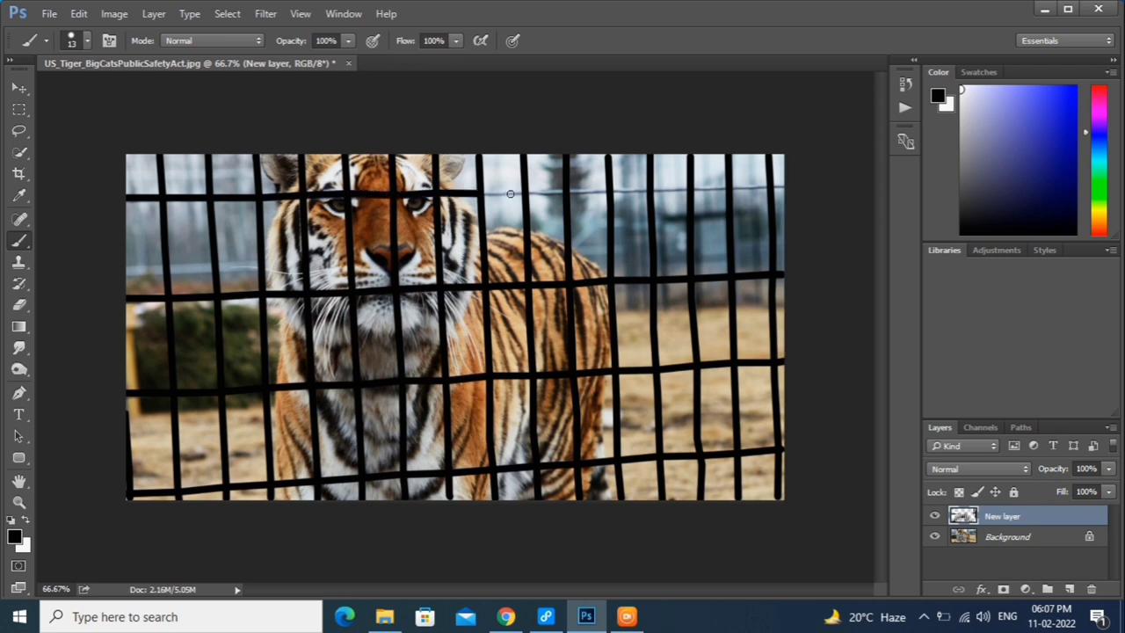
left_click(525, 192, "shift")
left_click(568, 190, "shift")
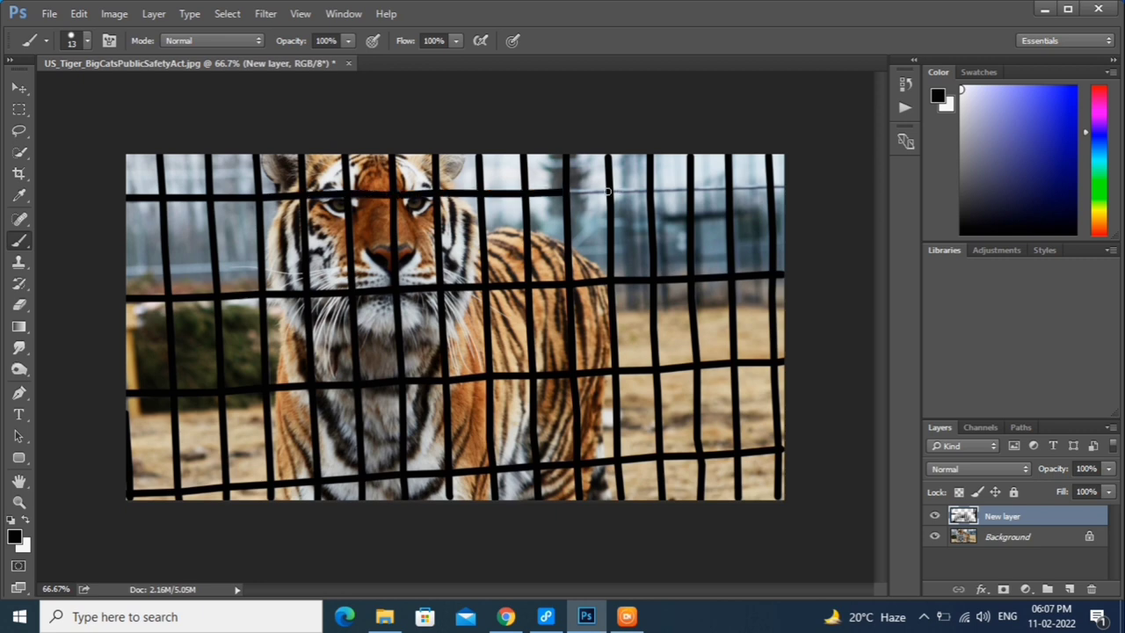
left_click(607, 190, "shift")
left_click(652, 188, "shift")
left_click(694, 187, "shift")
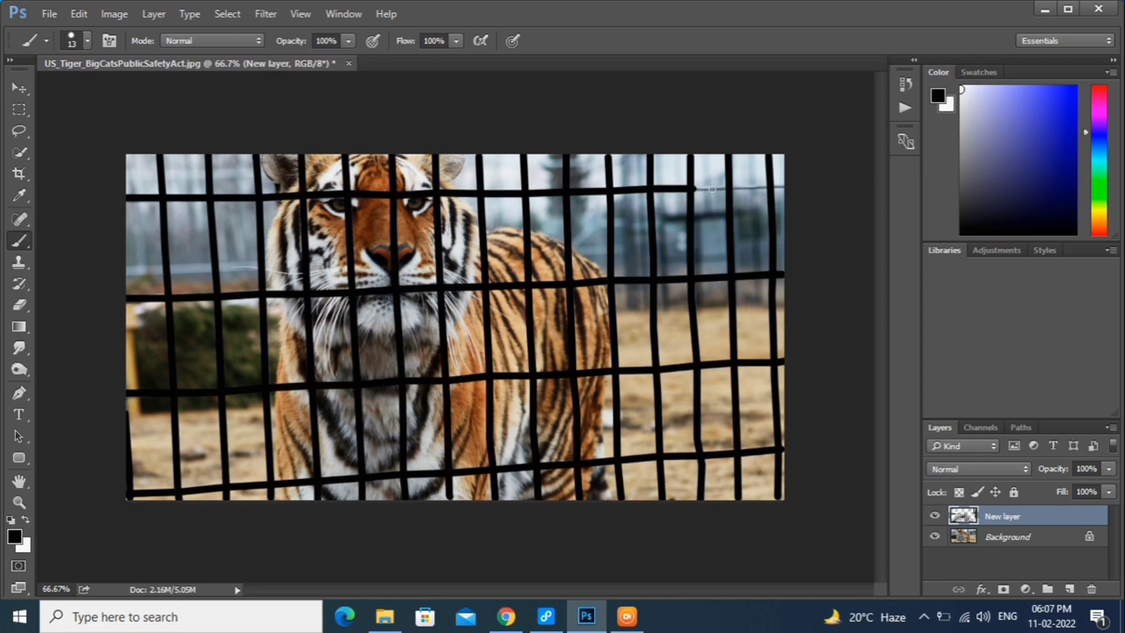
left_click(726, 188, "shift")
left_click(762, 187, "shift")
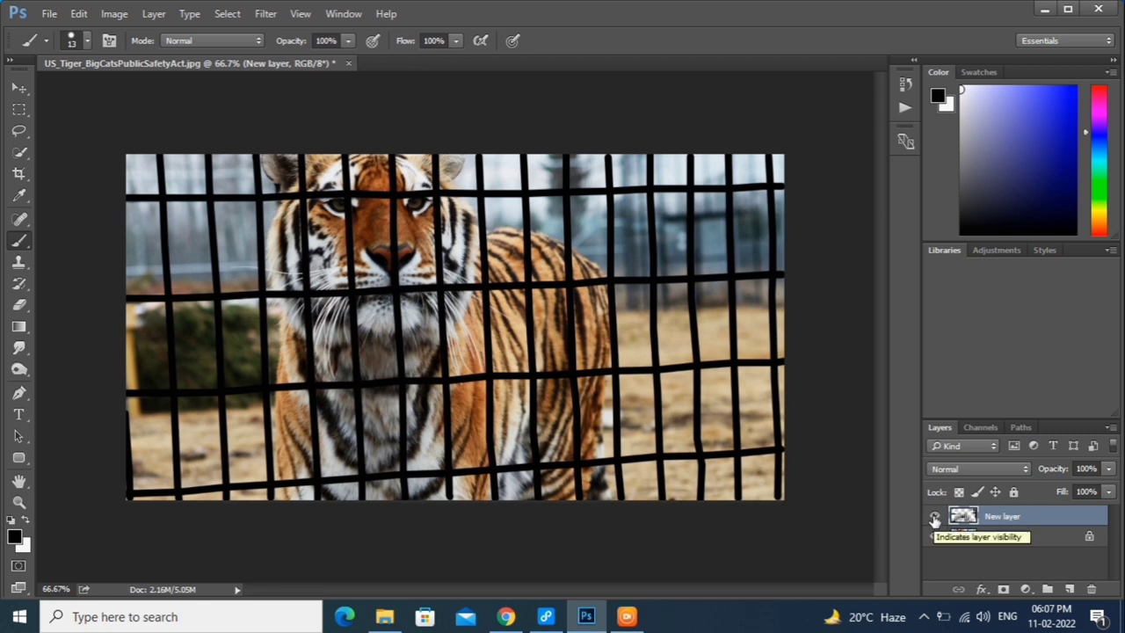
Hide New layer, target the Background, and load New layer's painted grid as a selection.
left_click(934, 518)
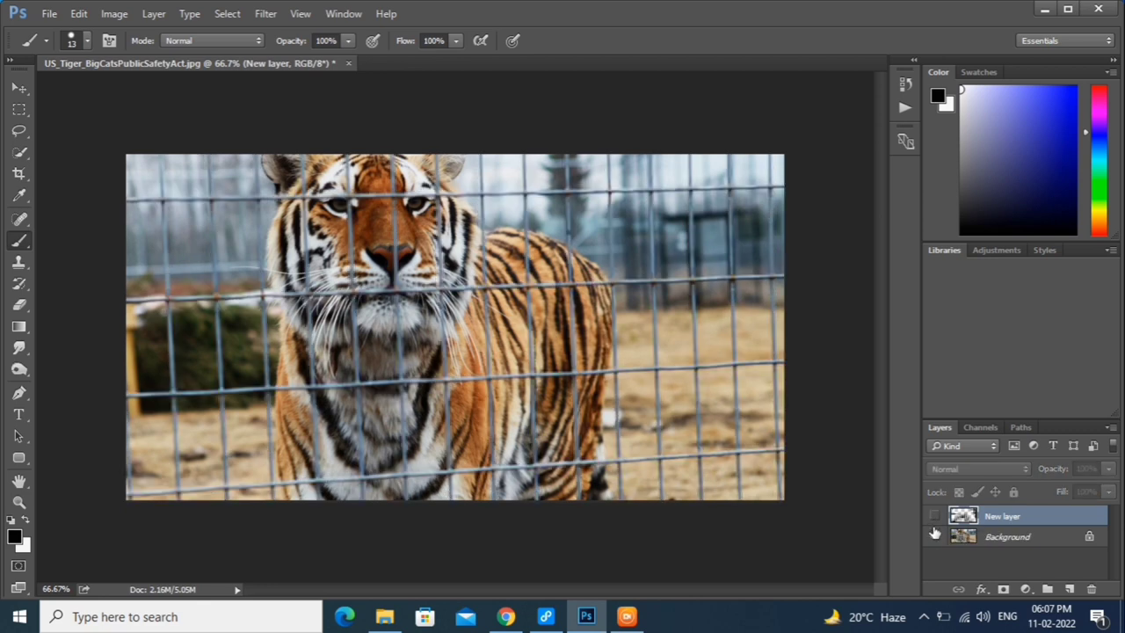
left_click(992, 538)
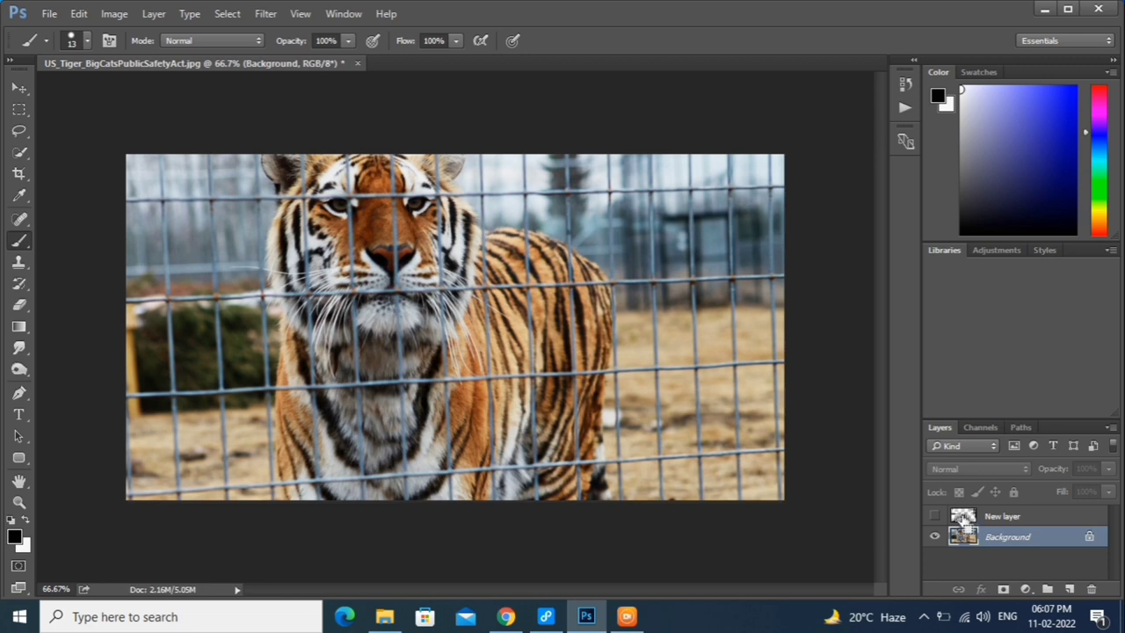
left_click(964, 517, "ctrl")
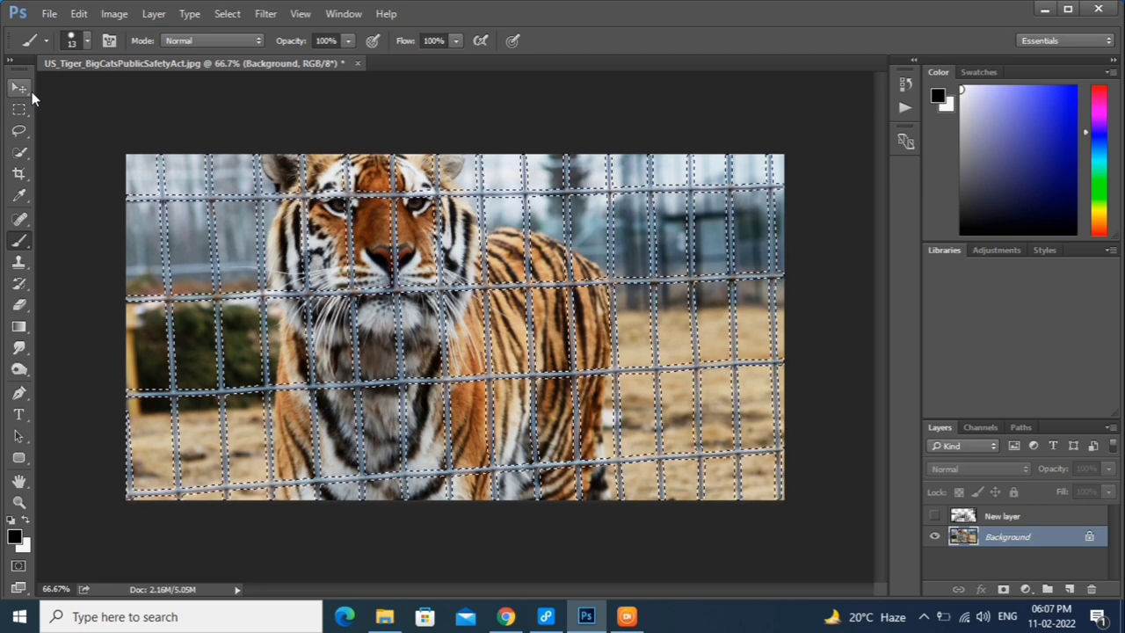
Apply Edit > Fill with Content-Aware contents to the fence-wire selection.
left_click(78, 14)
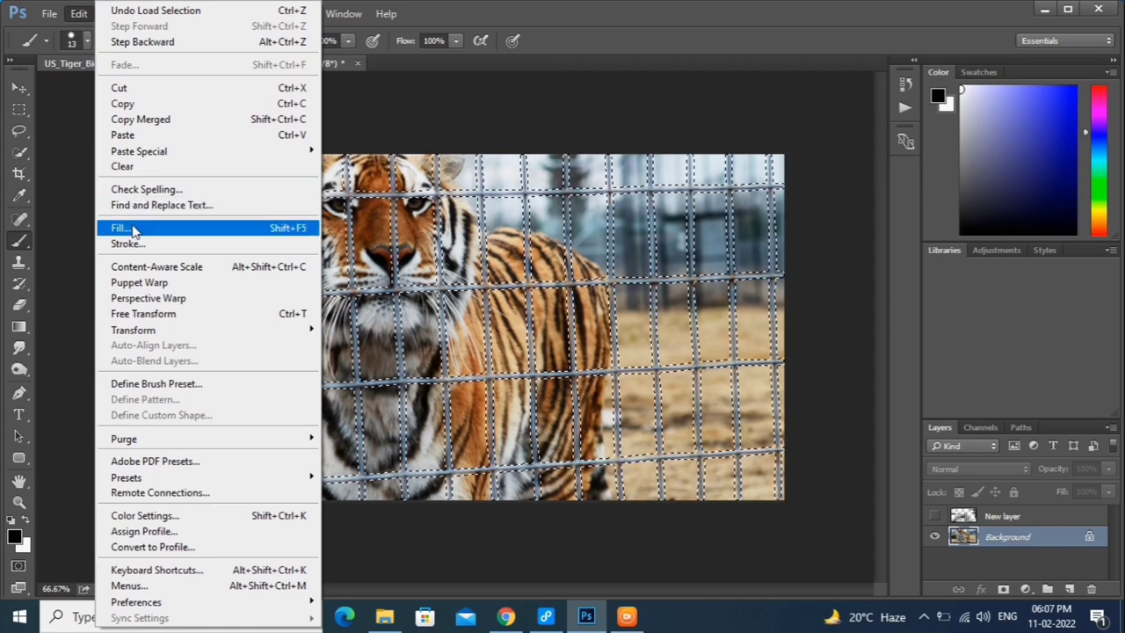
left_click(132, 229)
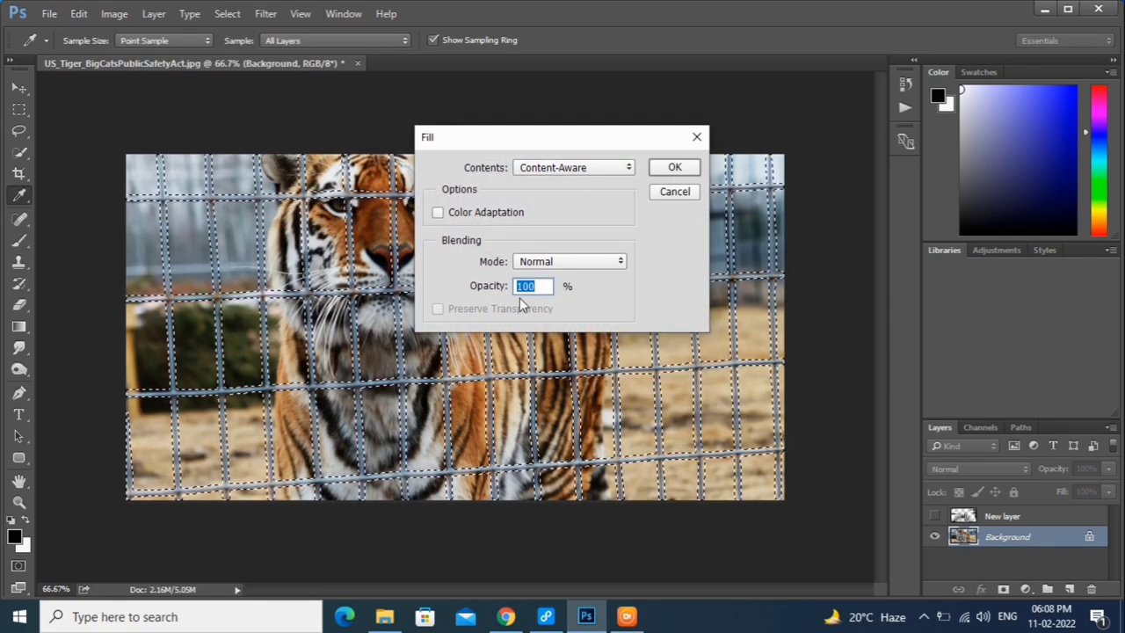
left_click(673, 168)
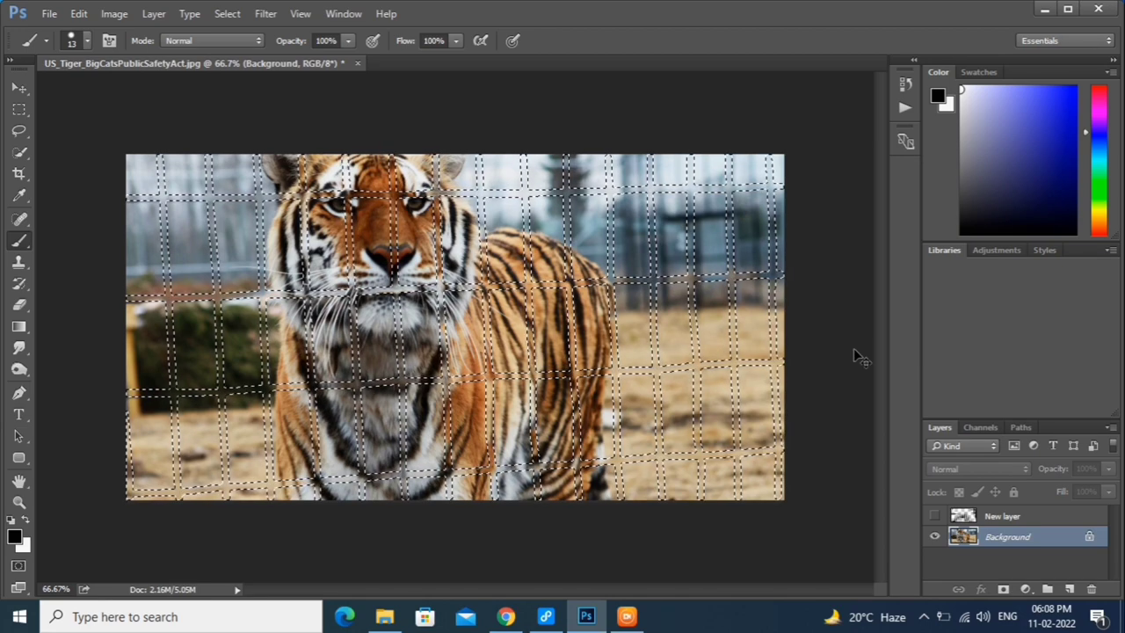
Deselect, then zoom in on the tiger's eye and the background to its left.
key("ctrl+d")
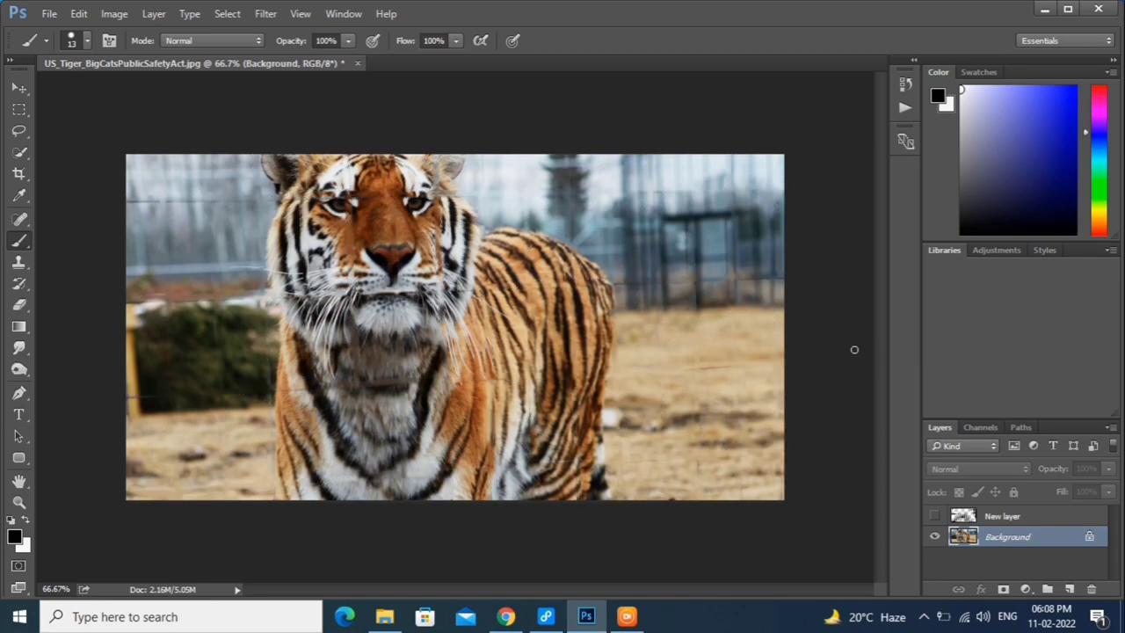
key("v")
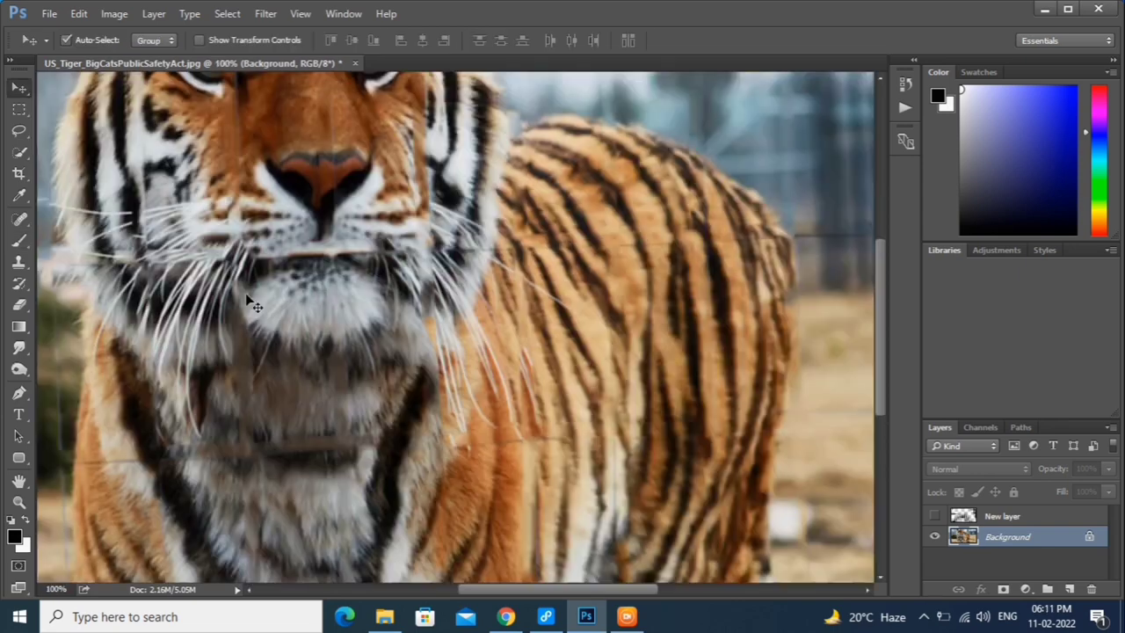
scroll(246, 293, "up", 3)
left_click_drag(132, 176, 261, 294)
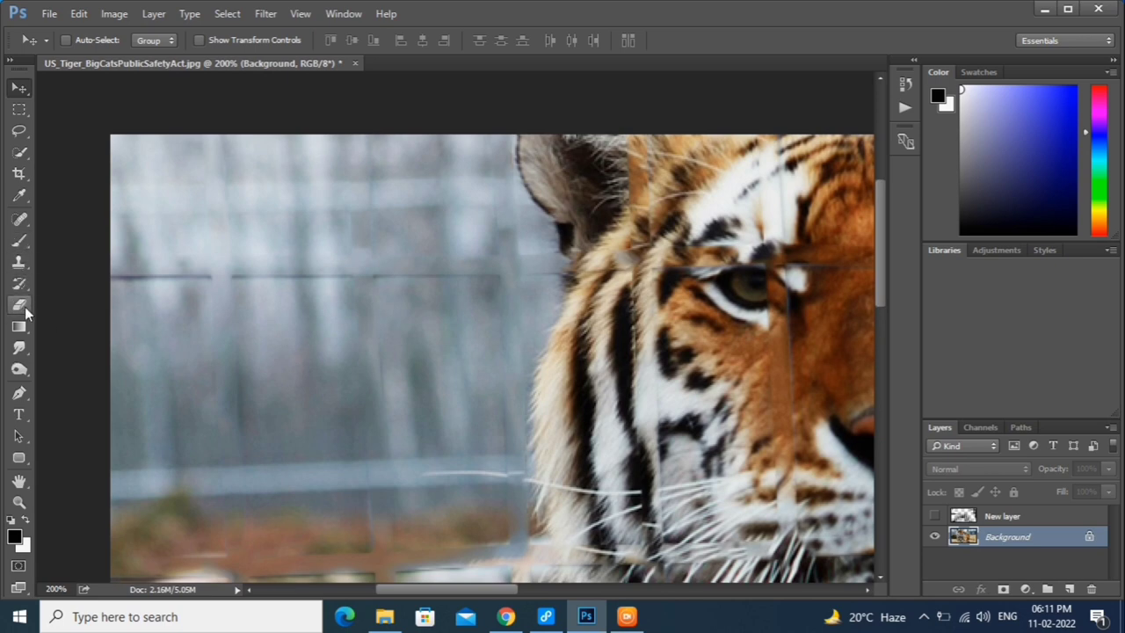
Switch to the Spot Healing Brush at 17% hardness and heal the dark line left of the face.
left_click(25, 216)
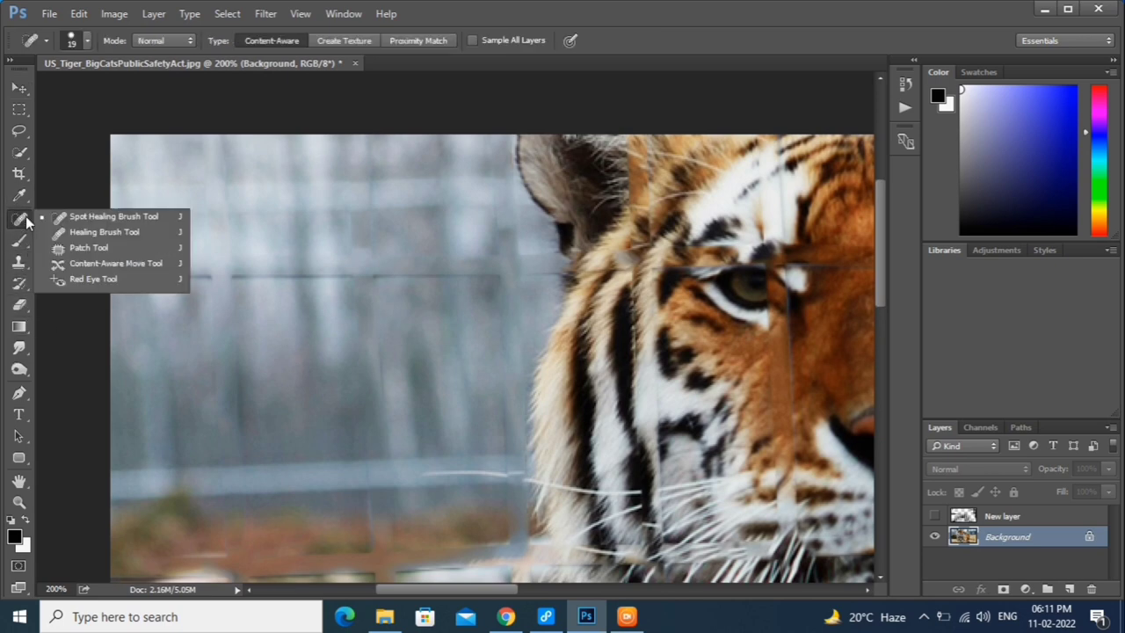
left_click(125, 217)
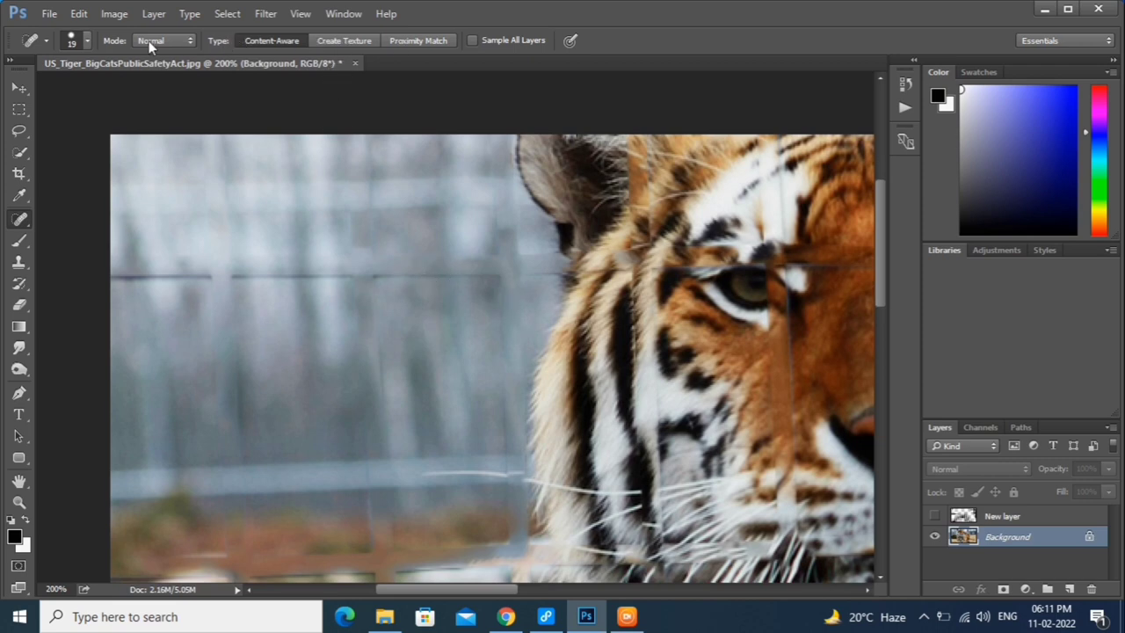
left_click(87, 42)
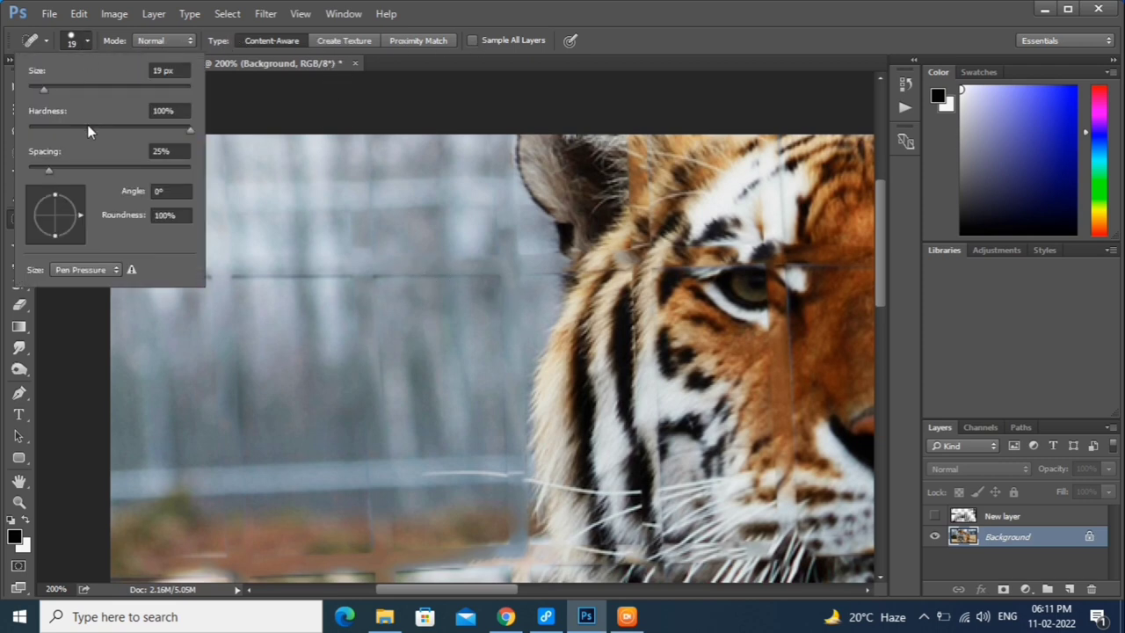
left_click_drag(52, 131, 58, 129)
left_click(348, 276)
left_click_drag(336, 280, 364, 283)
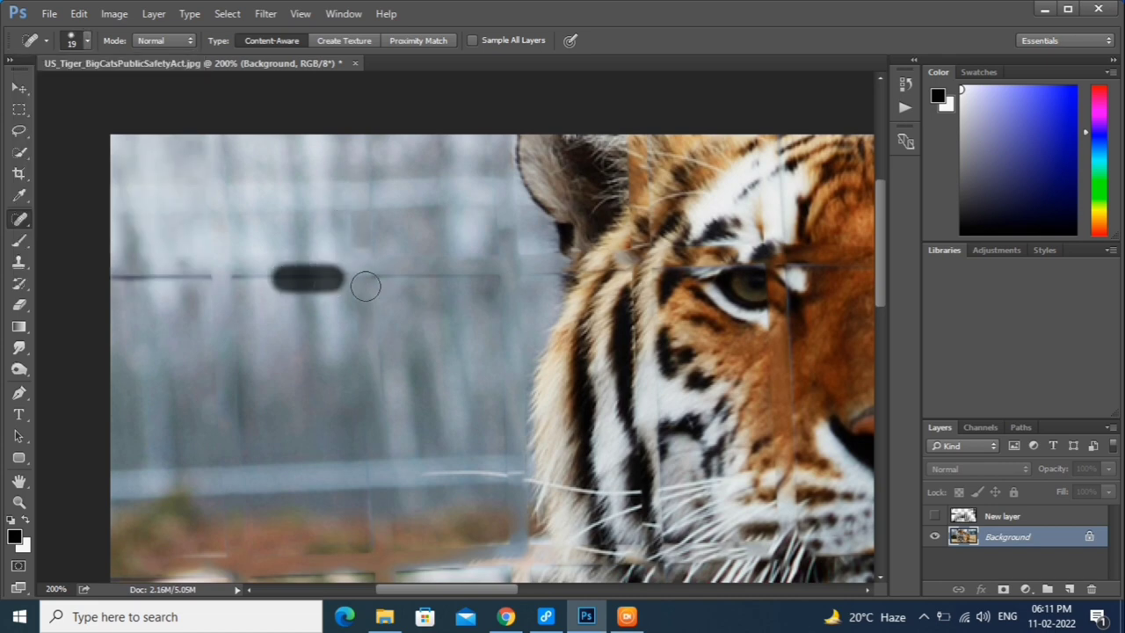
left_click(249, 278)
left_click_drag(274, 278, 259, 278)
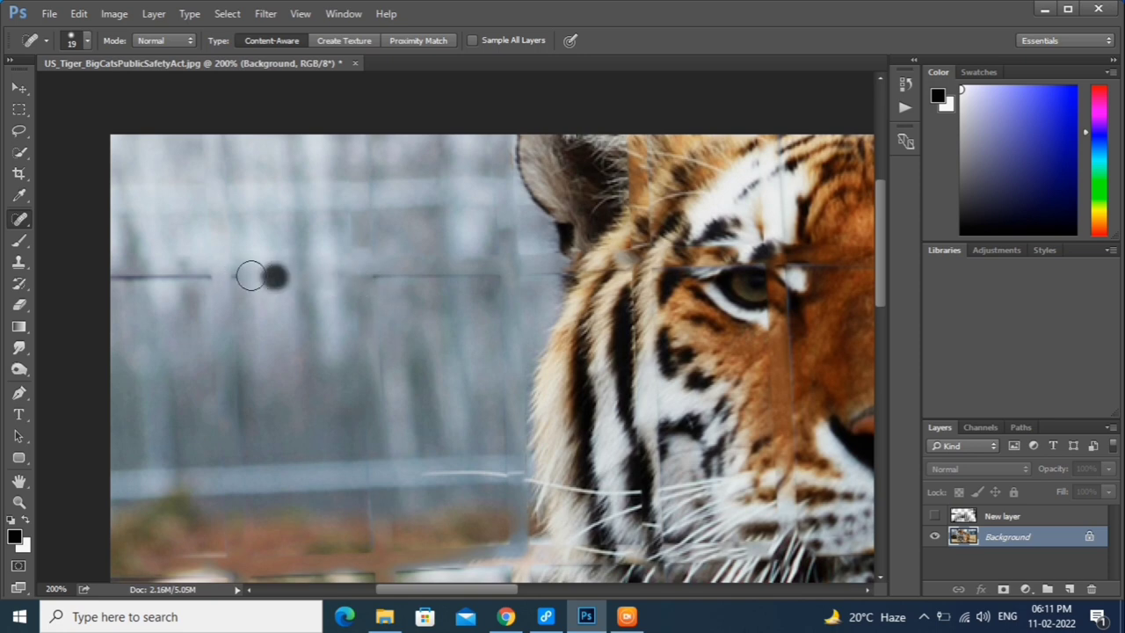
left_click(236, 276)
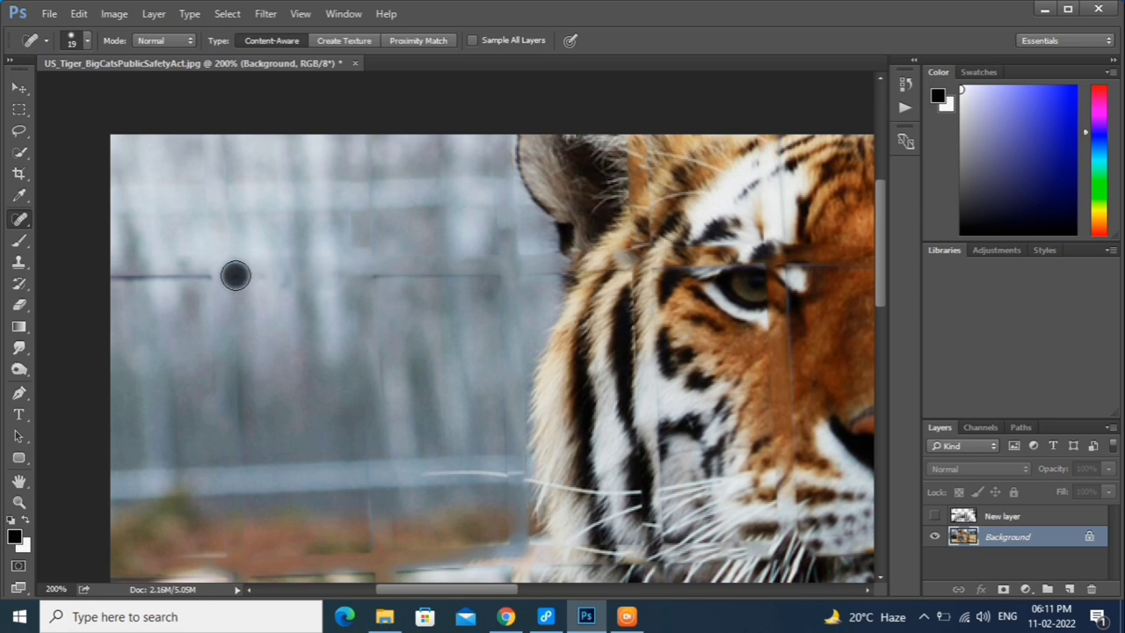
Set the brush to 8 px and heal wire lines across the background, ear, eye and cheek stripe.
left_click(88, 41)
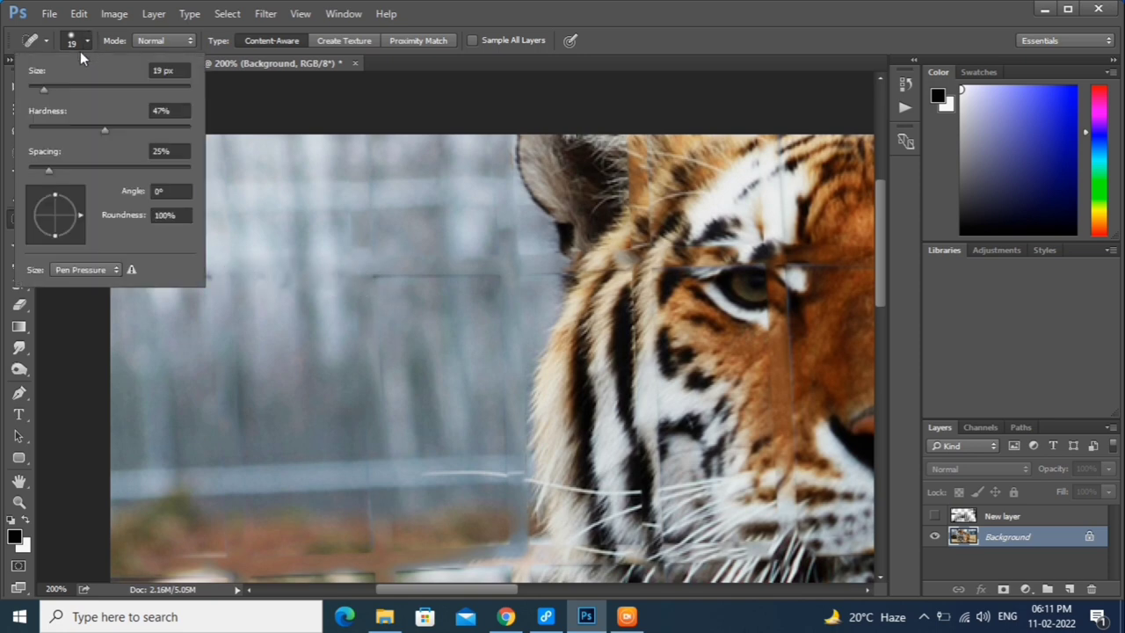
left_click(33, 88)
left_click_drag(356, 280, 515, 278)
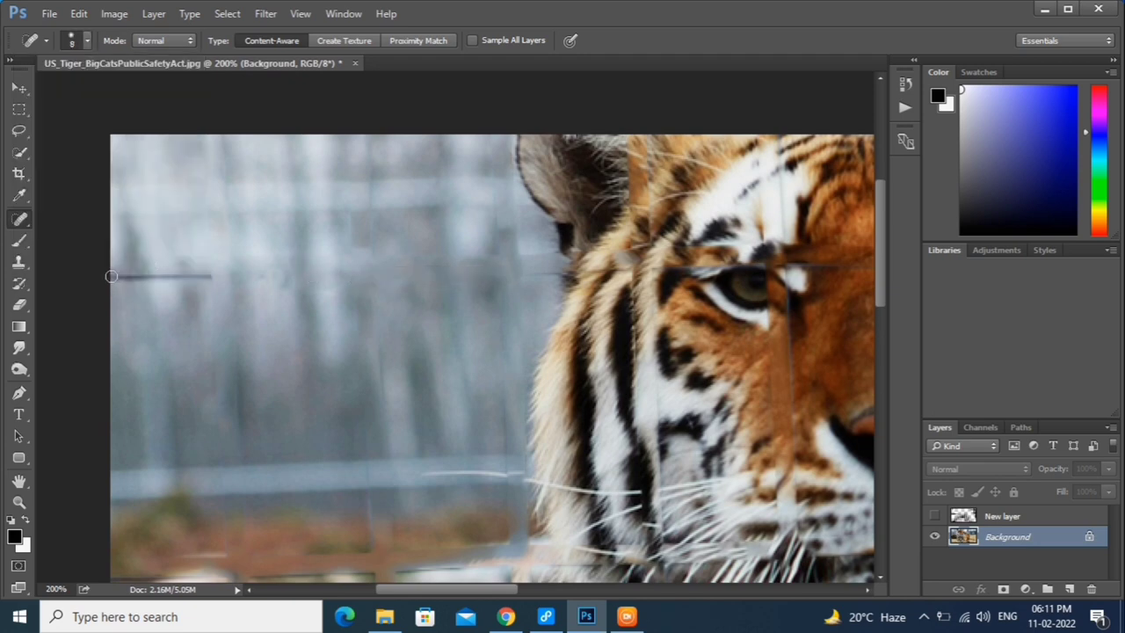
left_click_drag(111, 276, 216, 276)
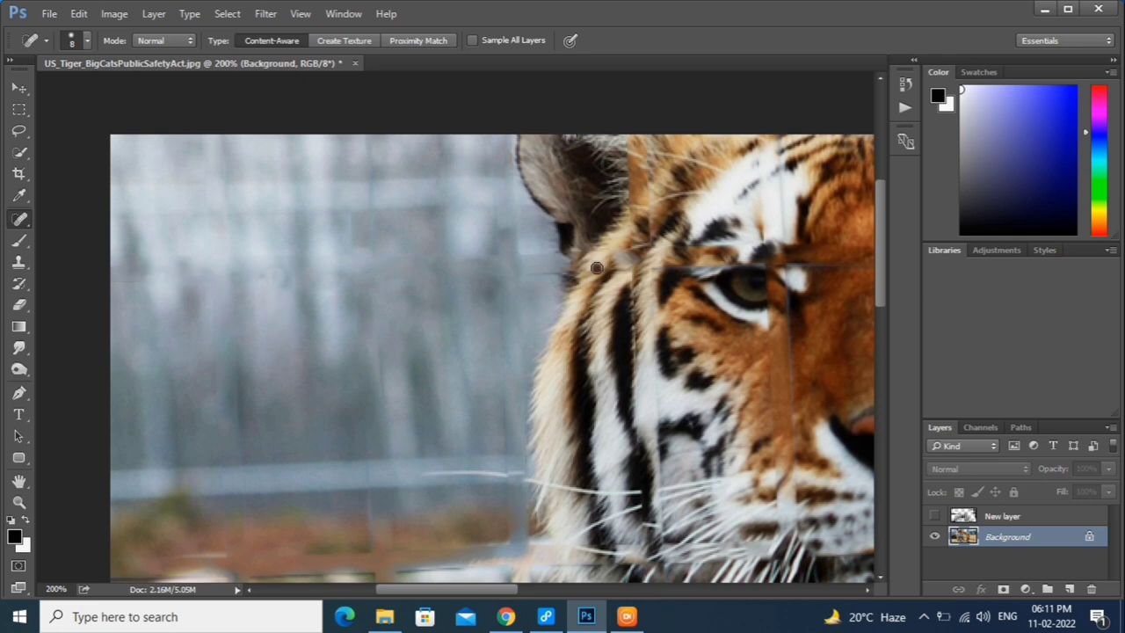
left_click_drag(596, 268, 640, 273)
left_click_drag(698, 268, 745, 268)
left_click_drag(631, 262, 640, 348)
left_click_drag(633, 287, 634, 369)
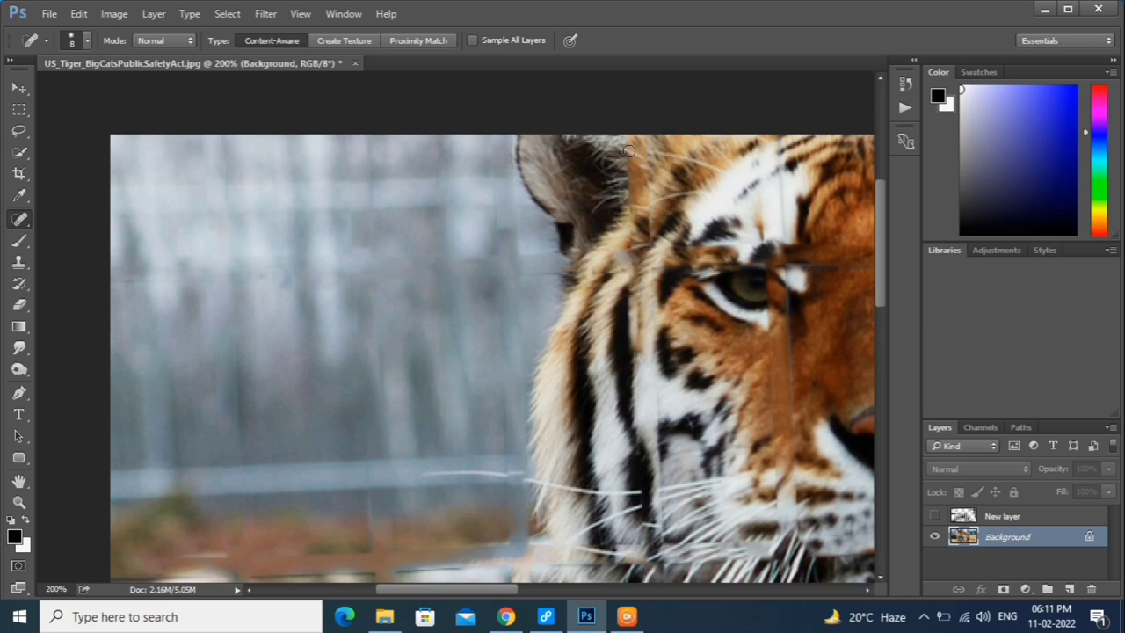
Heal the vertical wire seams running down the tiger's forehead.
left_click_drag(629, 150, 633, 218)
left_click_drag(640, 146, 643, 204)
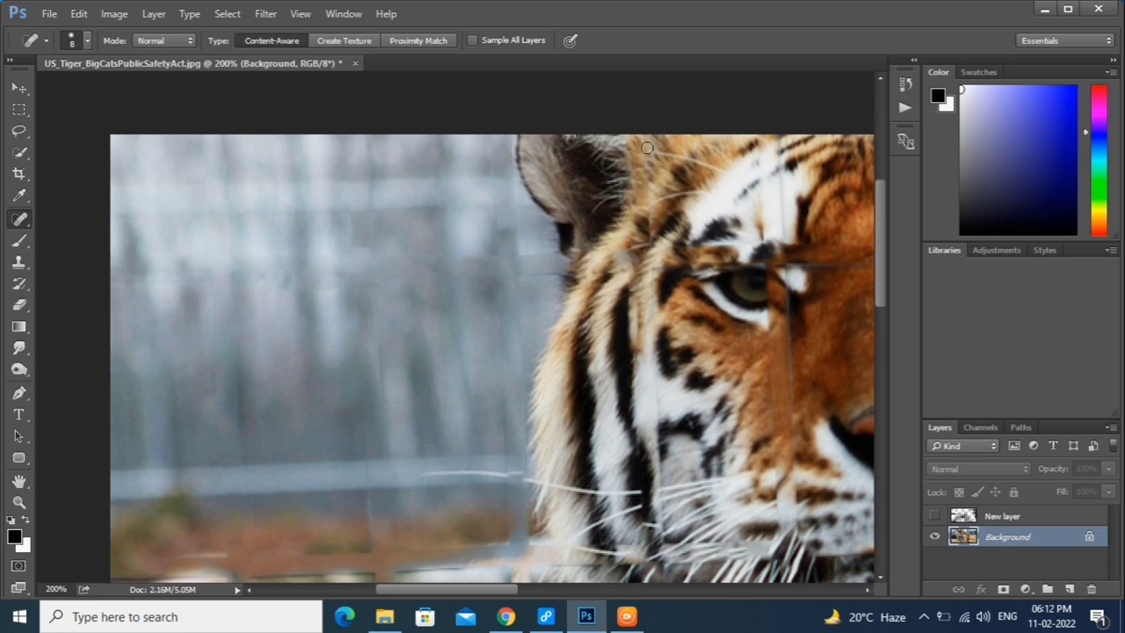
left_click_drag(647, 147, 666, 202)
scroll(664, 278, "up", 1)
left_click_drag(756, 163, 761, 264)
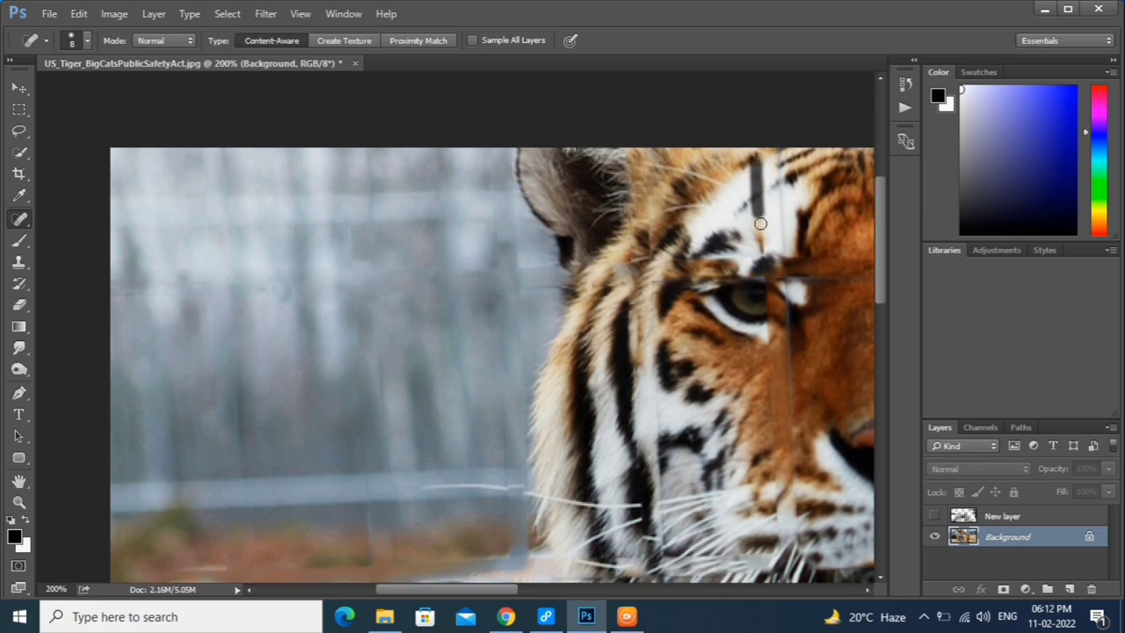
left_click_drag(777, 159, 780, 255)
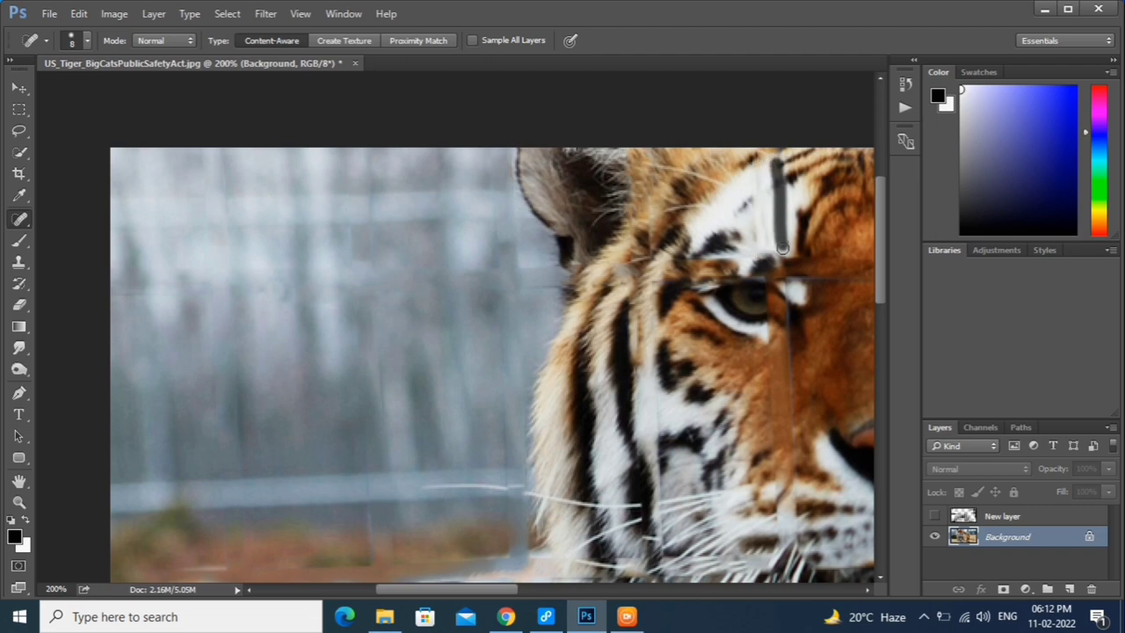
Zoom out, enlarge the Spot Healing Brush to 46 px, and heal bar traces in the sky.
key("ctrl+minus")
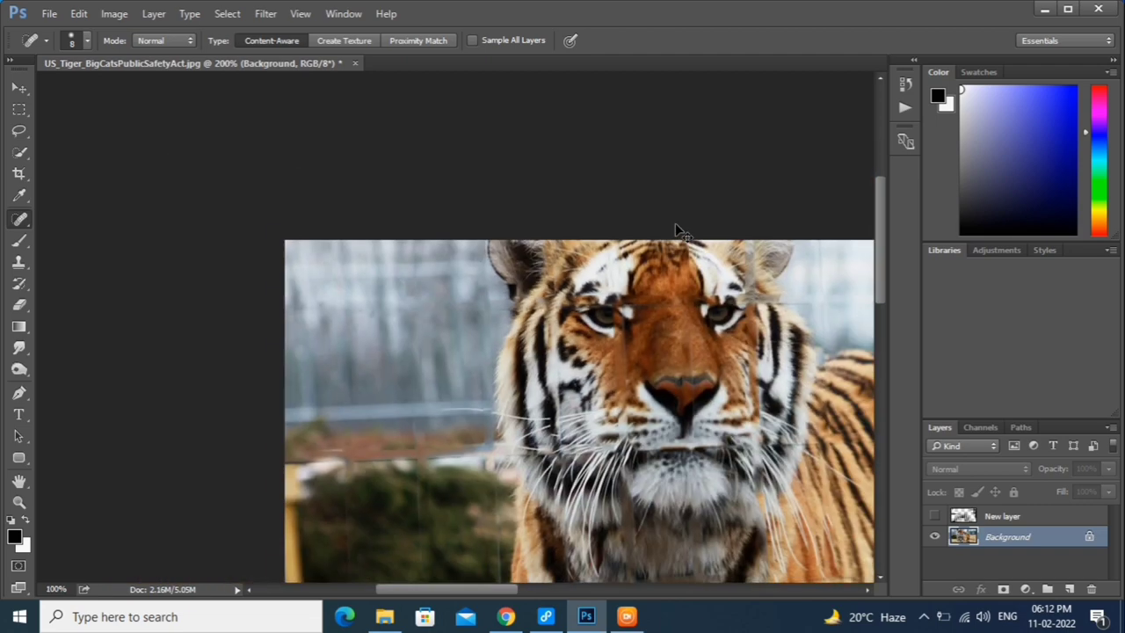
key("ctrl+minus")
key("ctrl+minus")
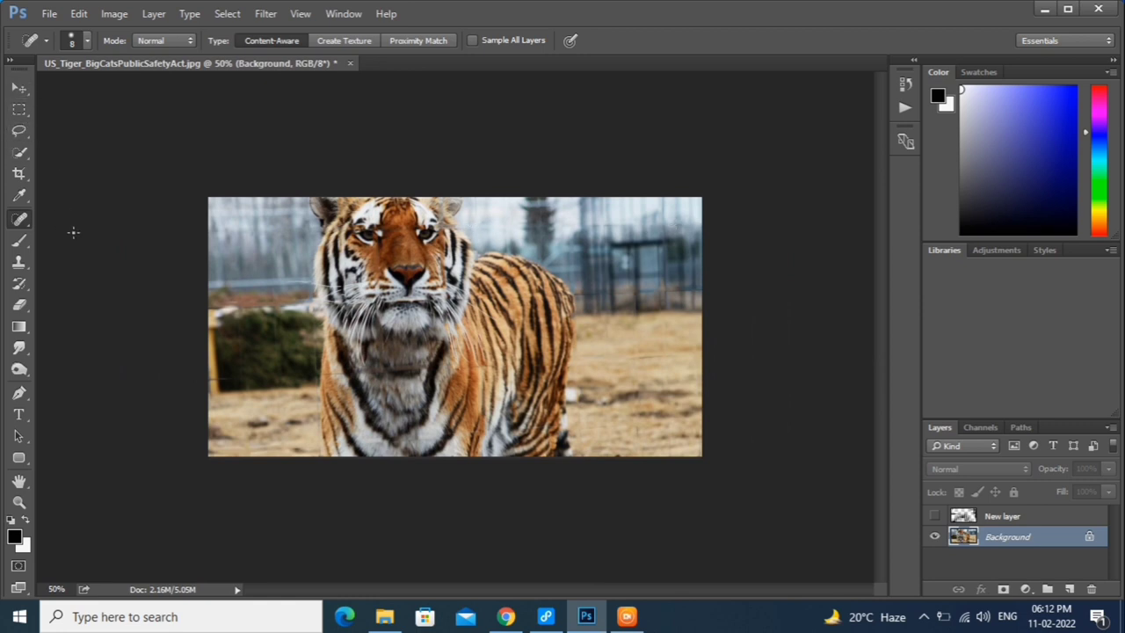
left_click(87, 42)
left_click_drag(77, 88, 65, 88)
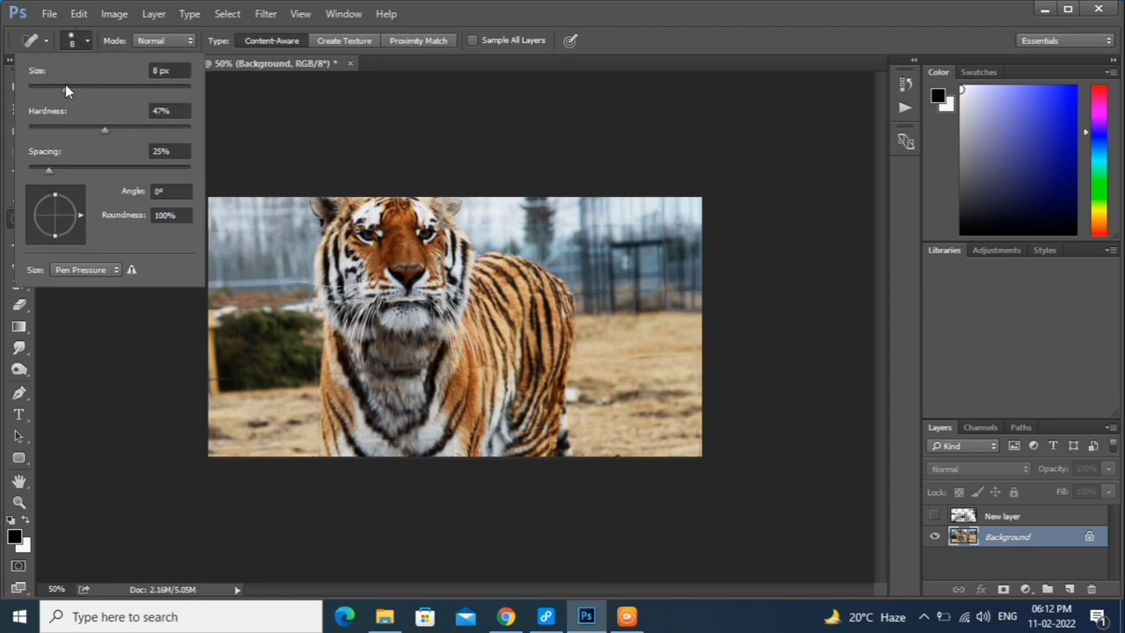
left_click_drag(534, 221, 631, 223)
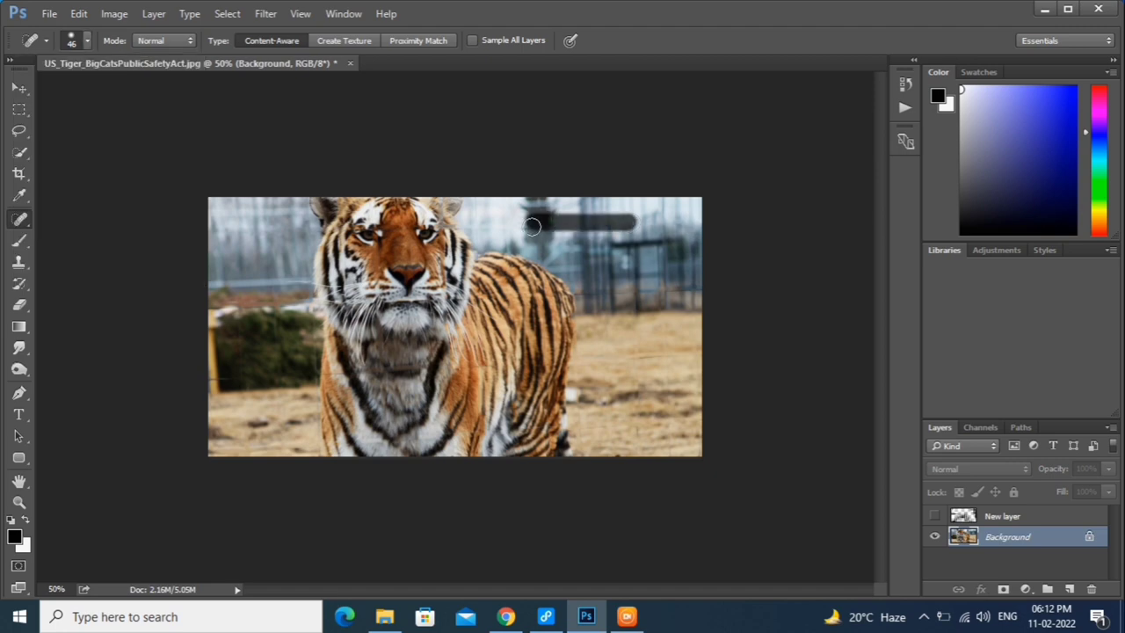
left_click_drag(488, 230, 556, 229)
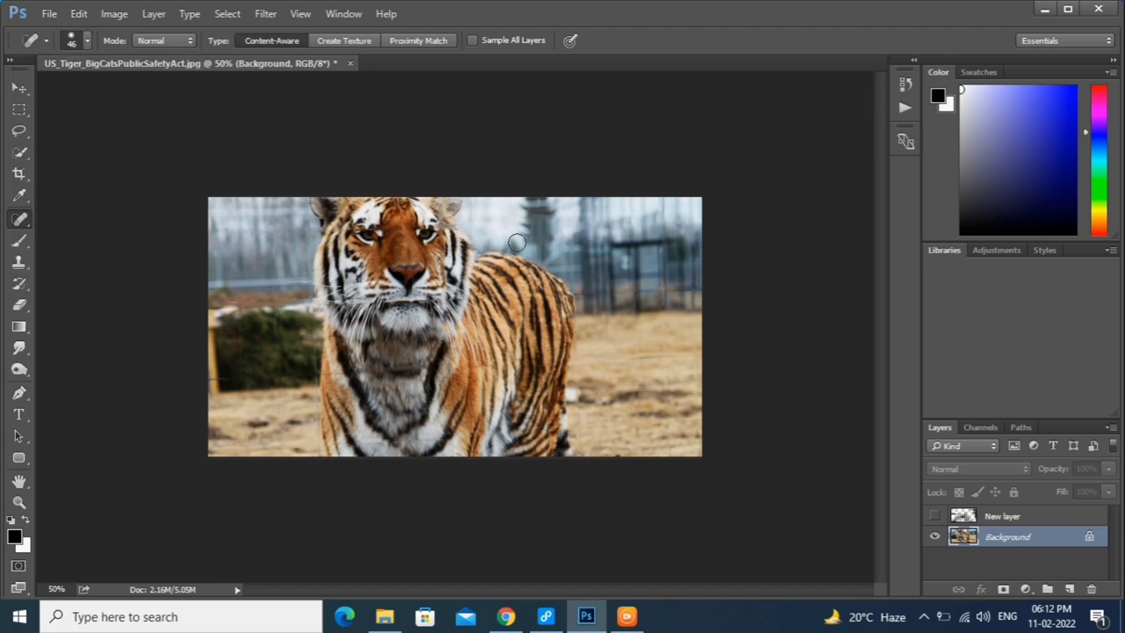
Heal leftover bar traces across the fence, ground, sky by the ear and near the back.
left_click_drag(589, 292, 601, 300)
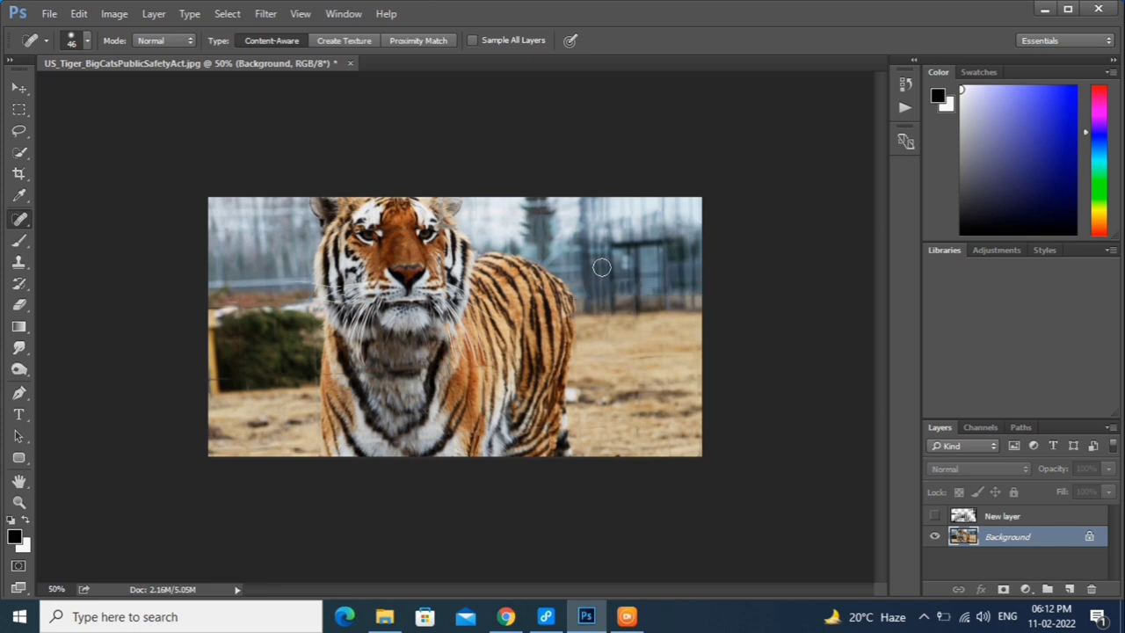
left_click_drag(569, 358, 692, 359)
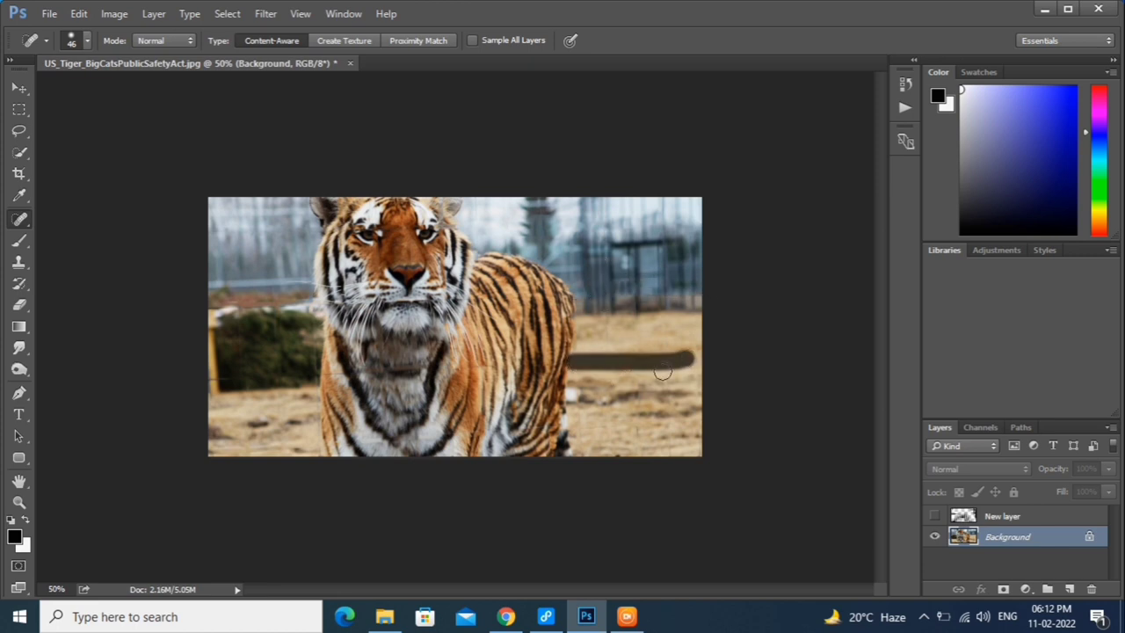
left_click_drag(585, 393, 694, 395)
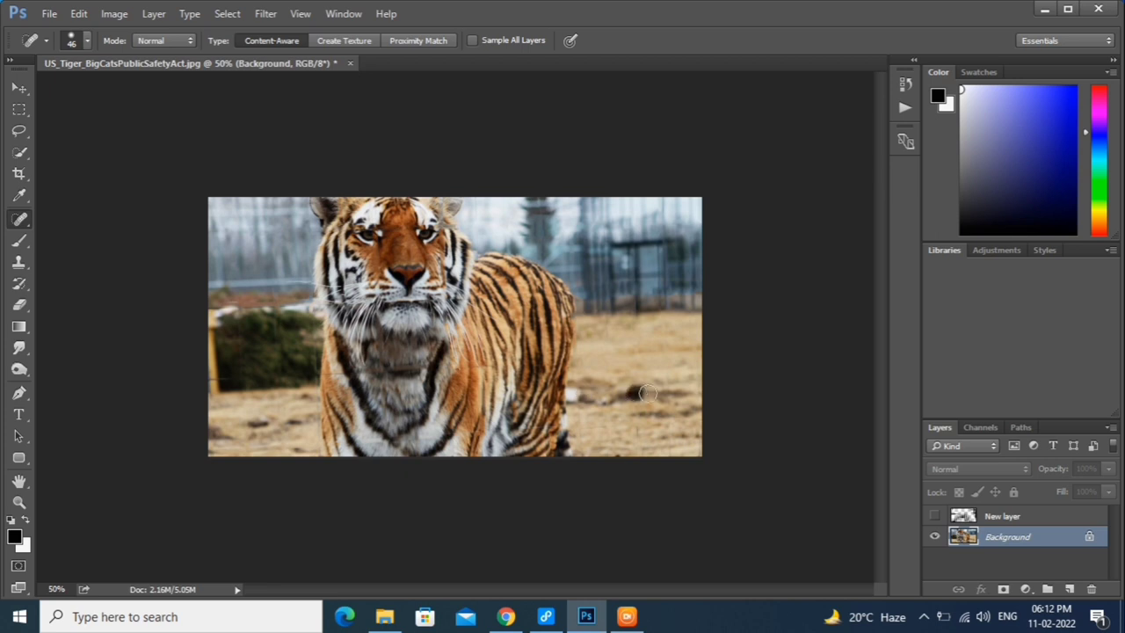
left_click_drag(604, 397, 661, 395)
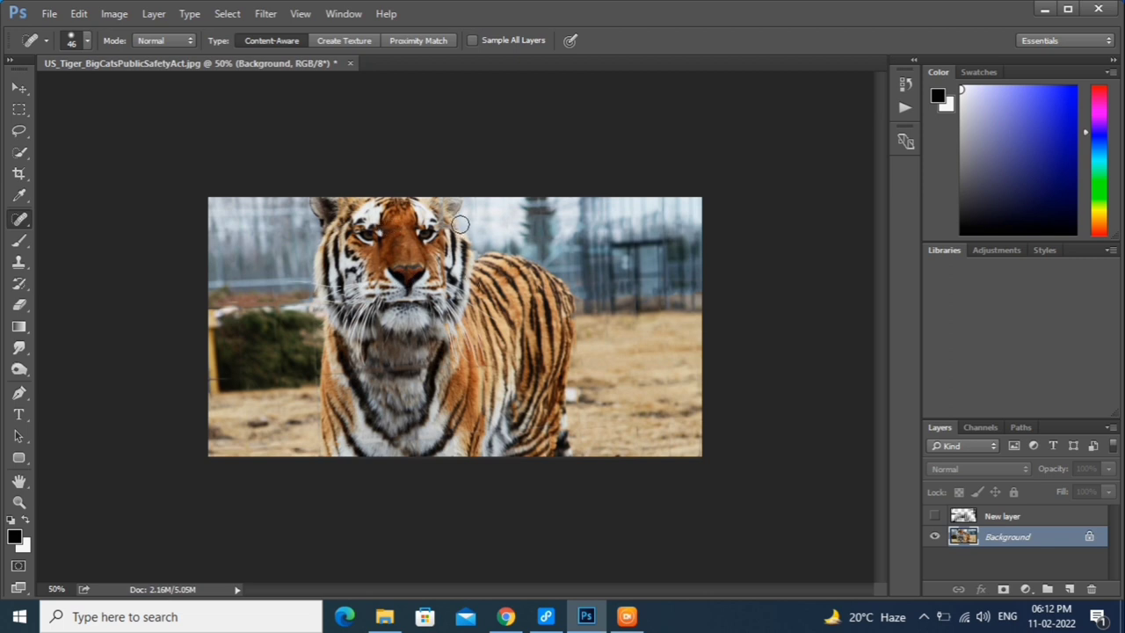
left_click_drag(468, 203, 485, 218)
mouse_move(548, 259)
left_mouse_down()
mouse_move(564, 253)
mouse_move(577, 267)
left_mouse_up()
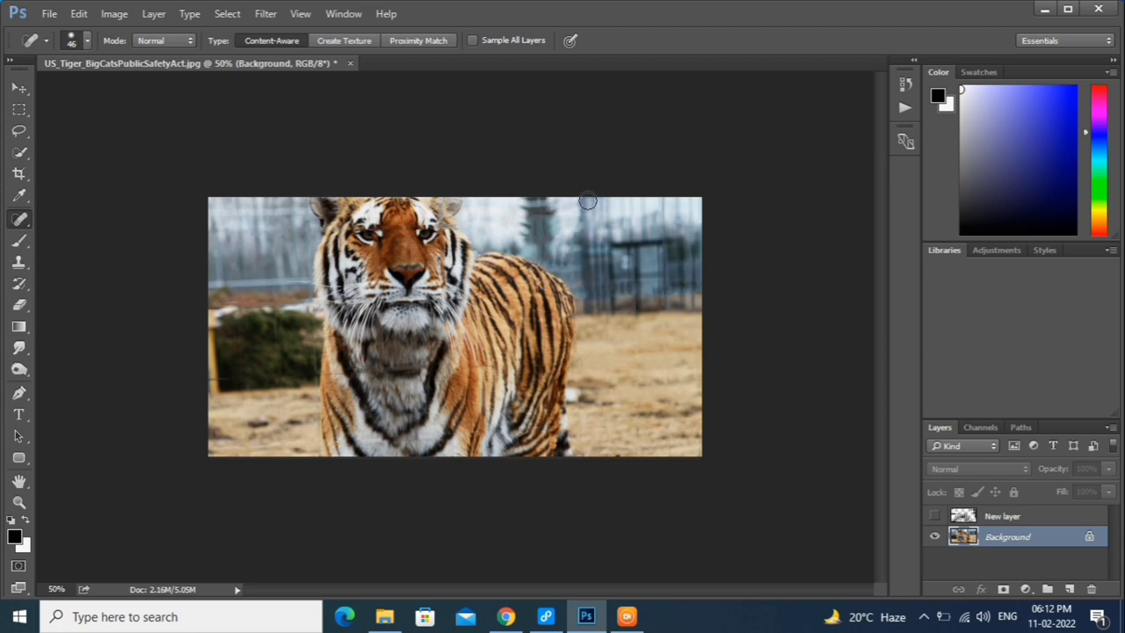
left_click_drag(588, 202, 589, 230)
left_click_drag(603, 282, 688, 281)
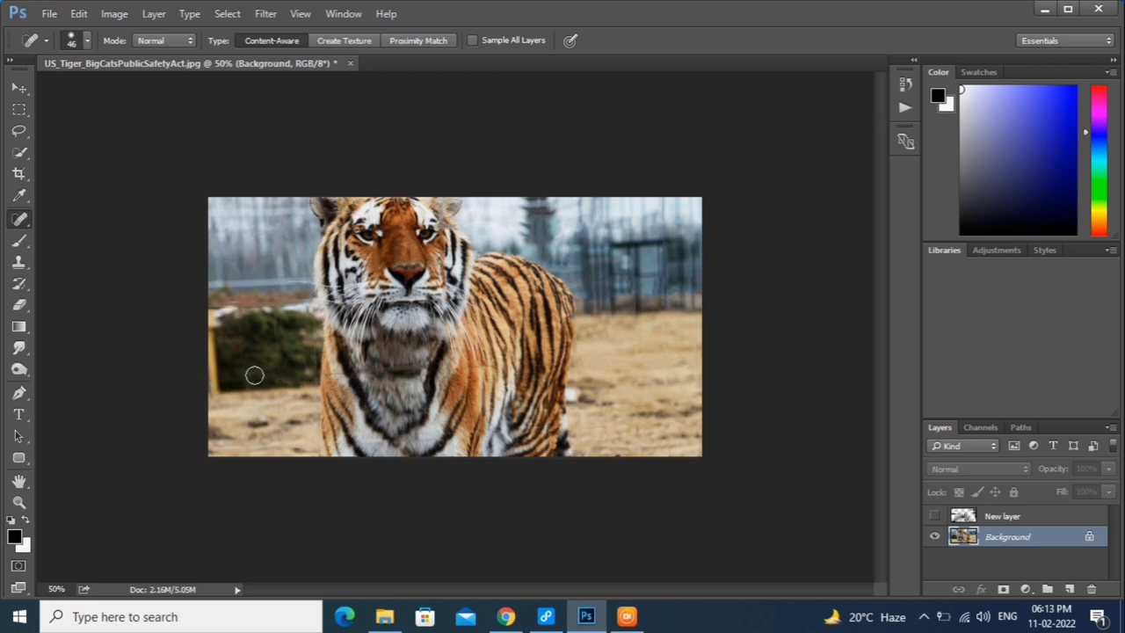
Heal traces along the left post, bushes, the tiger's left side and three fence posts.
left_click_drag(238, 302, 250, 422)
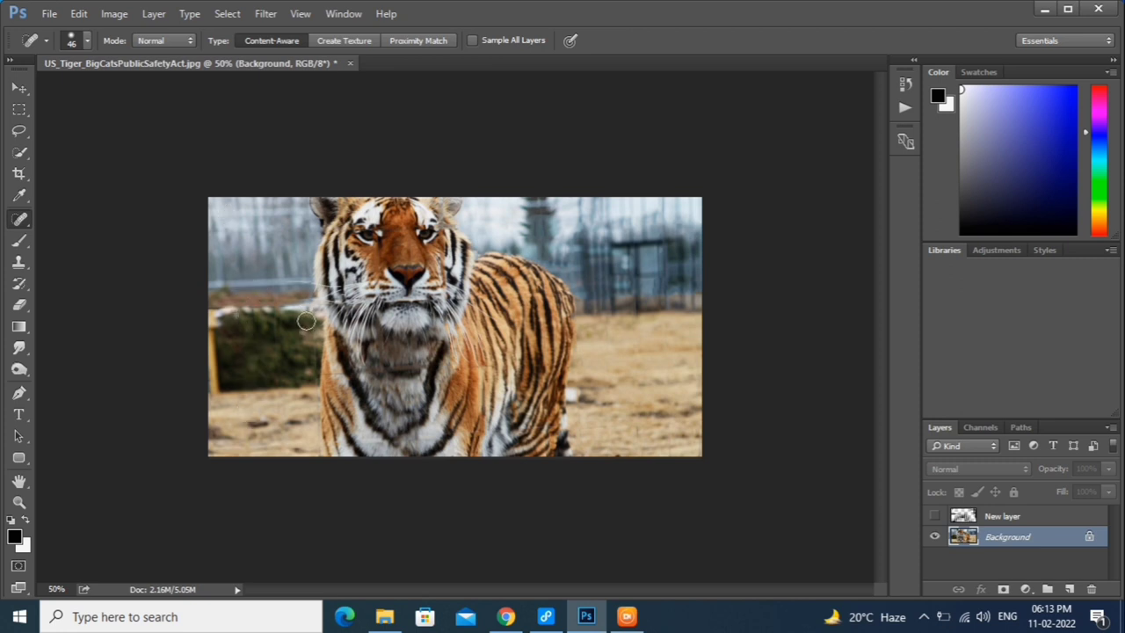
left_click_drag(305, 322, 307, 376)
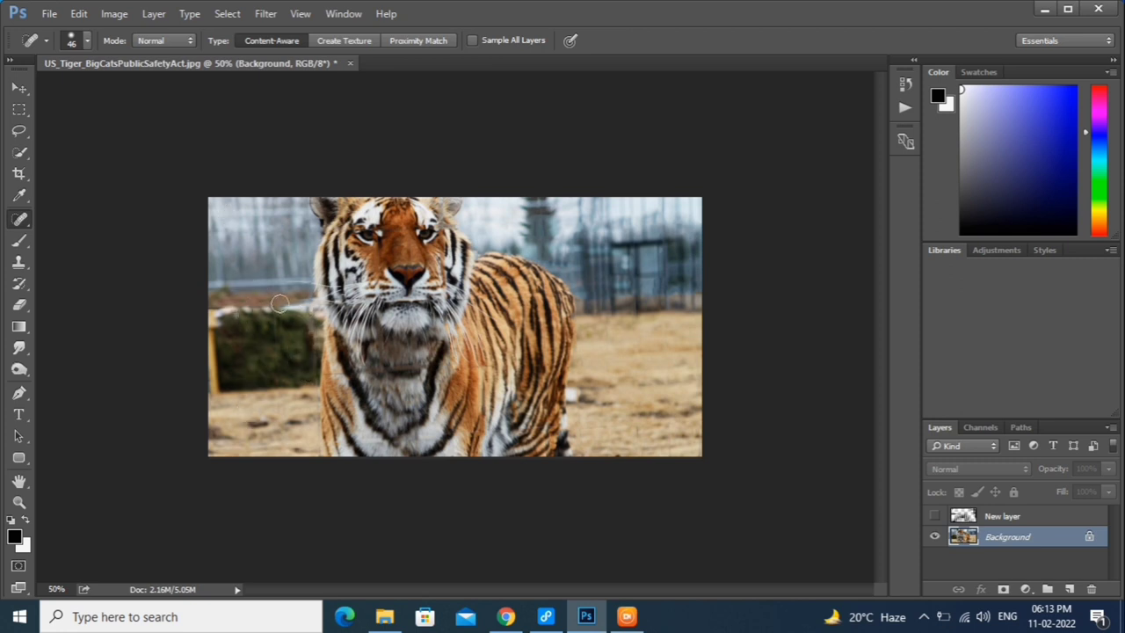
left_click_drag(280, 303, 207, 302)
mouse_move(582, 197)
left_mouse_down()
mouse_move(604, 193)
mouse_move(610, 309)
left_mouse_up()
left_click_drag(634, 207, 641, 303)
left_click_drag(664, 210, 667, 294)
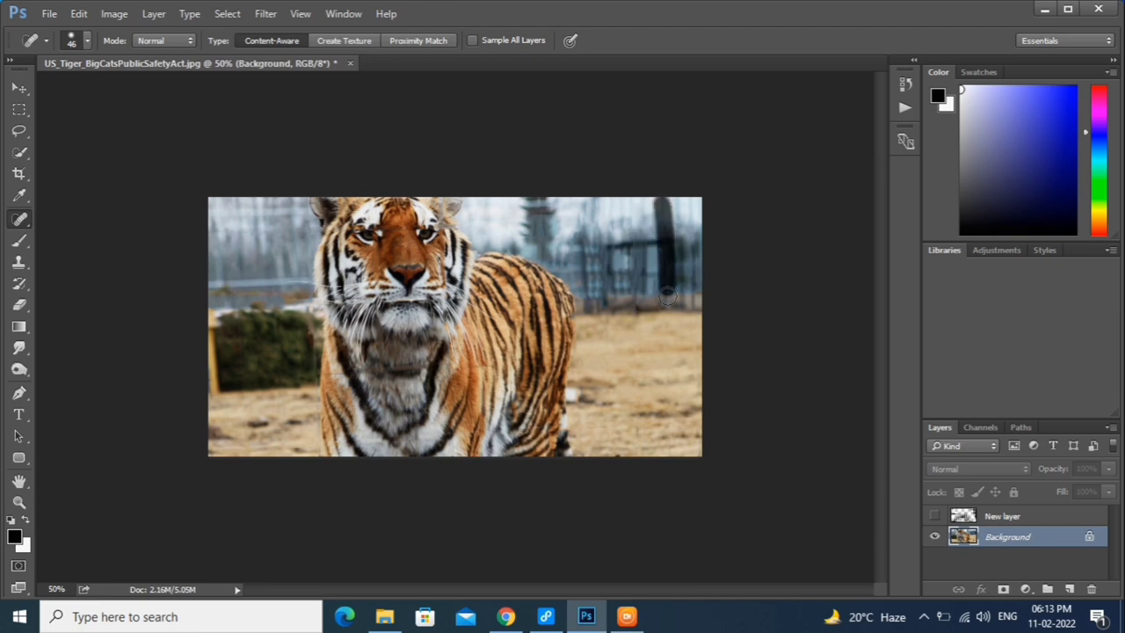